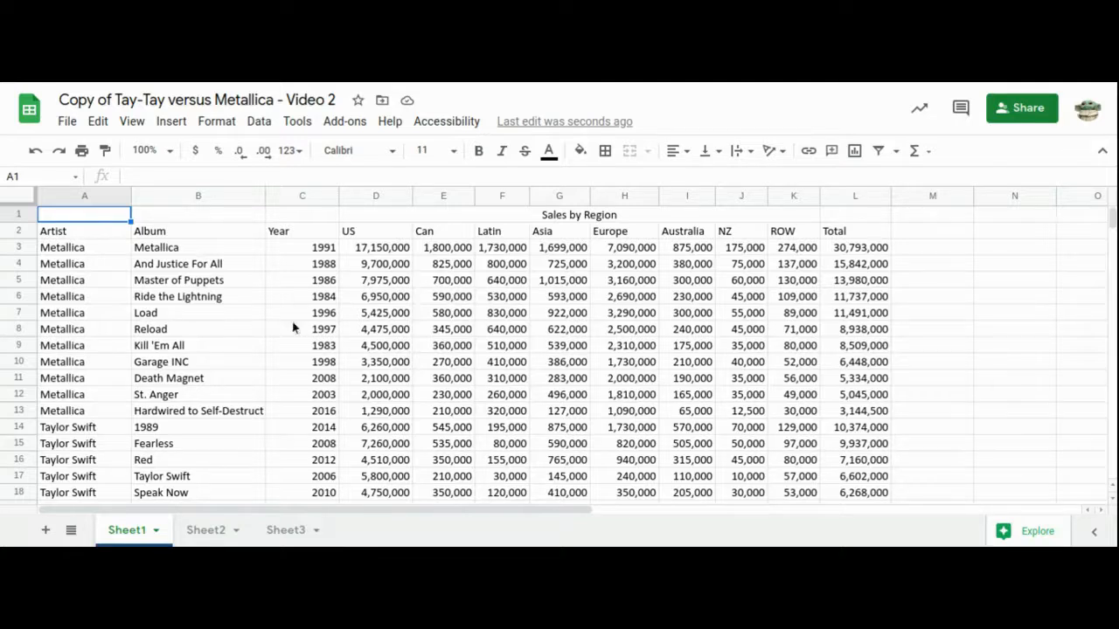
Freeze the top two rows of Sheet1 so the region and column headings stay in view
{"action": "scroll", "coordinate": [368, 332], "scroll_direction": "down", "scroll_amount": 5}
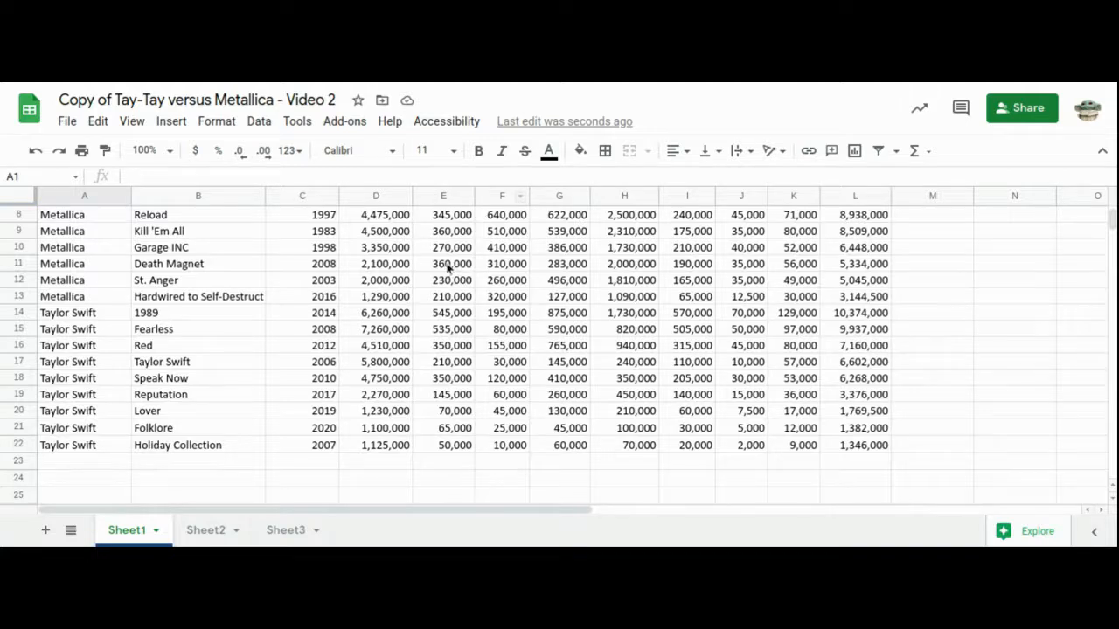
{"action": "mouse_move", "coordinate": [510, 508]}
{"action": "left_mouse_down"}
{"action": "mouse_move", "coordinate": [655, 517]}
{"action": "mouse_move", "coordinate": [489, 513]}
{"action": "left_mouse_up"}
{"action": "scroll", "coordinate": [382, 372], "scroll_direction": "up", "scroll_amount": 3}
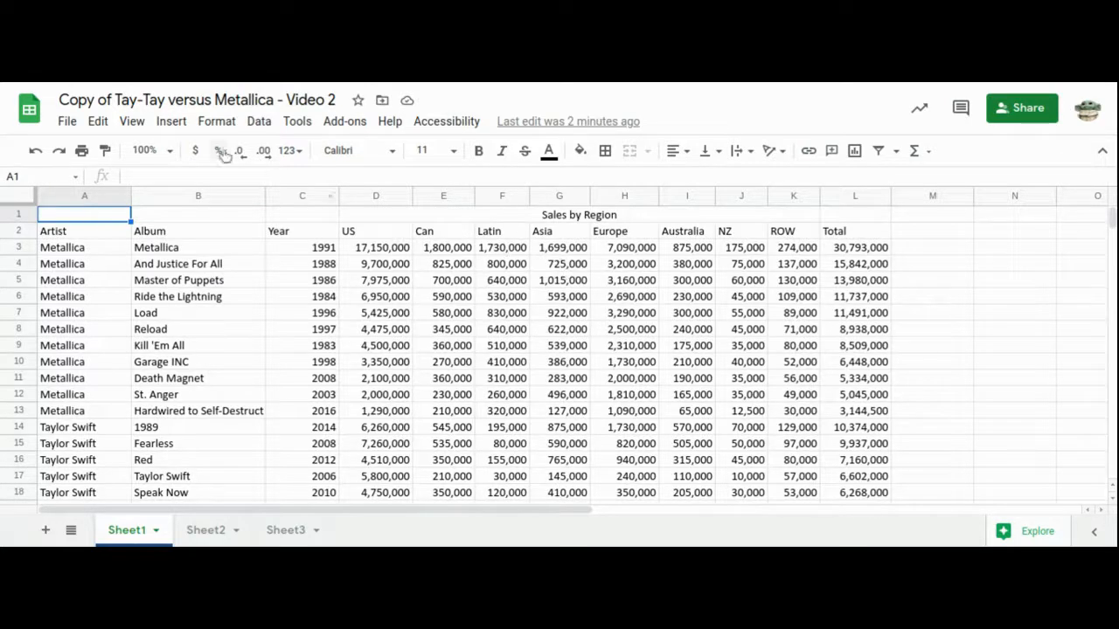
{"action": "left_click", "coordinate": [132, 128]}
{"action": "mouse_move", "coordinate": [160, 156]}
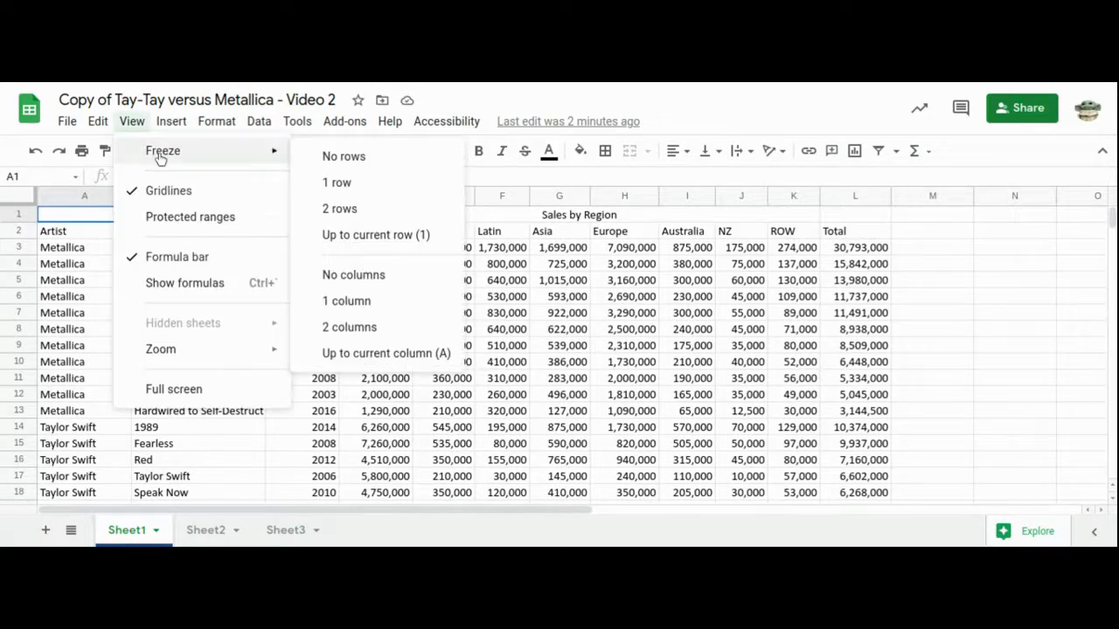
{"action": "left_click", "coordinate": [341, 209]}
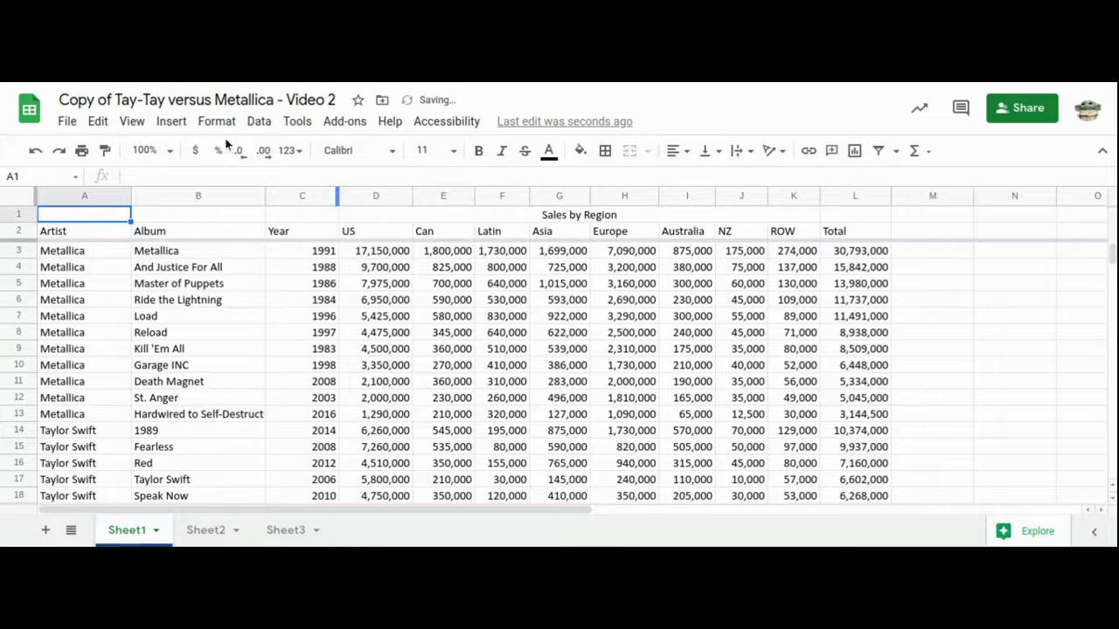
Freeze the first two columns, Artist and Album
{"action": "left_click", "coordinate": [138, 122]}
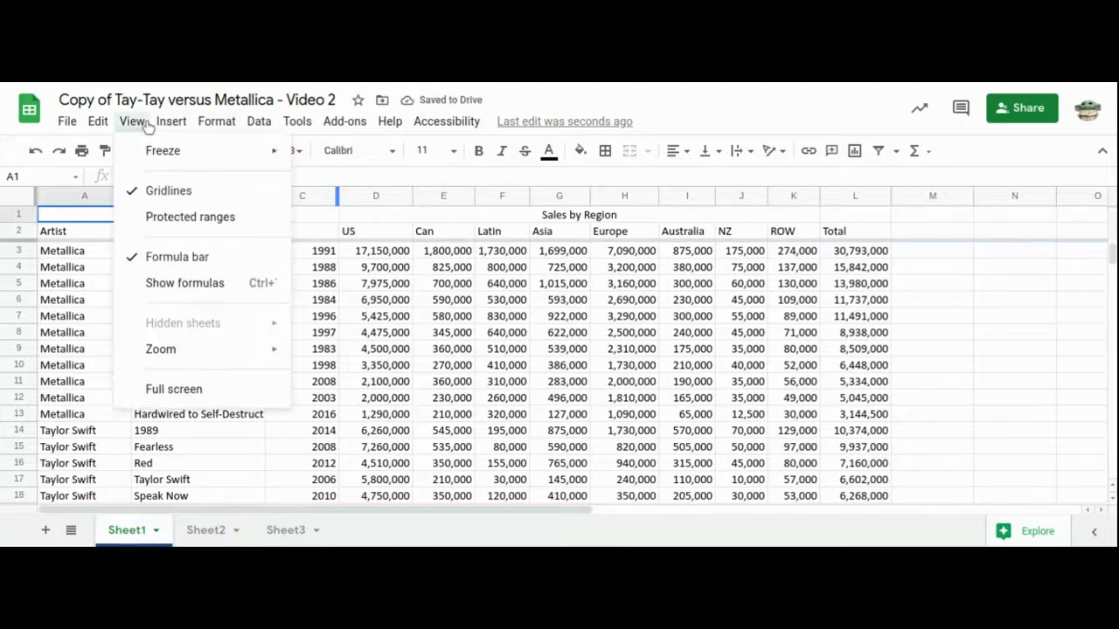
{"action": "left_click", "coordinate": [171, 122]}
{"action": "left_click", "coordinate": [132, 122]}
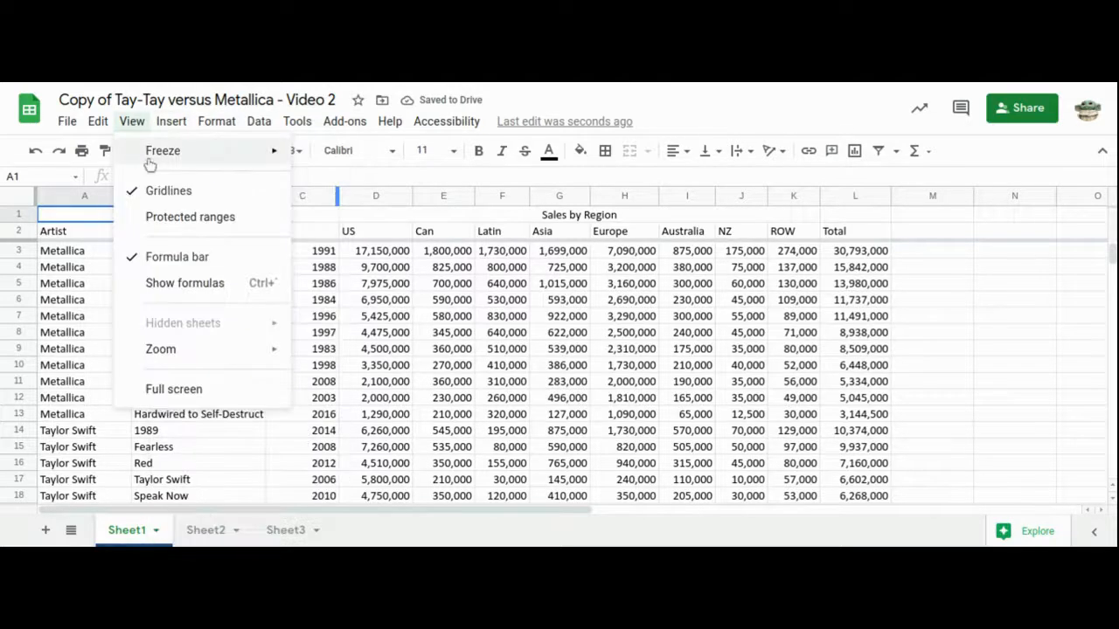
{"action": "mouse_move", "coordinate": [272, 167]}
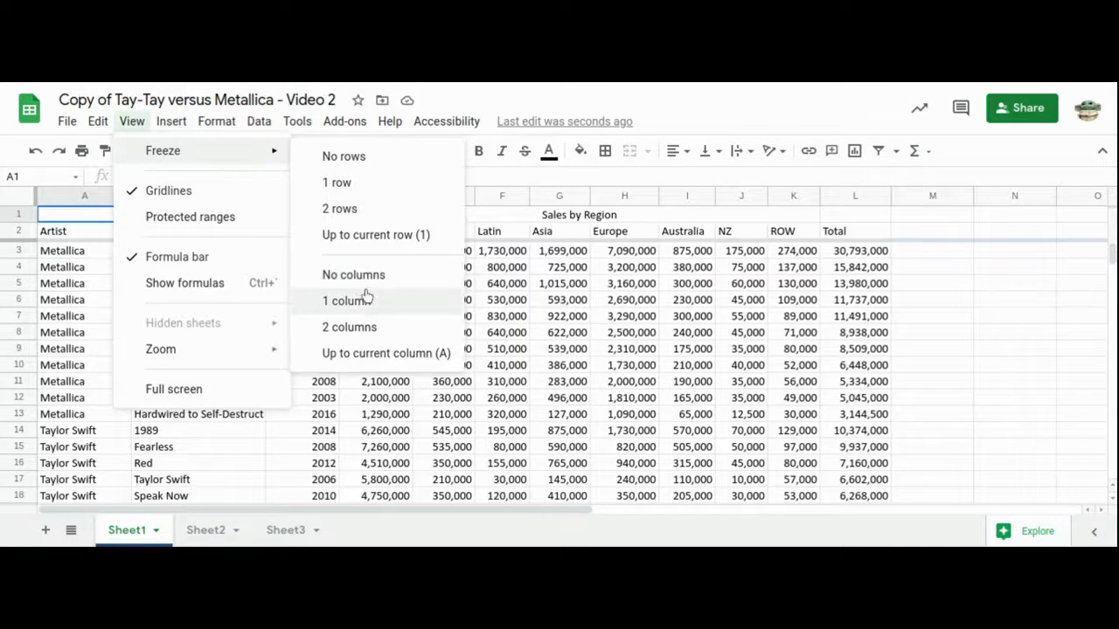
{"action": "left_click", "coordinate": [363, 327]}
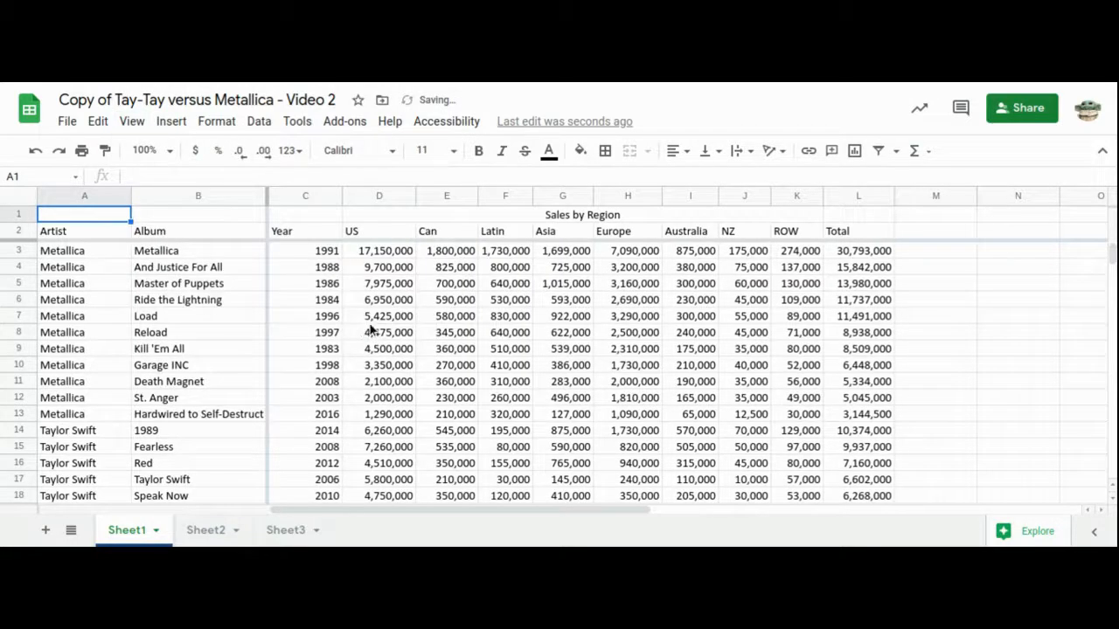
Check the frozen header rows and the Artist and Album columns by moving down and across the sheet
{"action": "scroll", "coordinate": [569, 313], "scroll_direction": "down", "scroll_amount": 2}
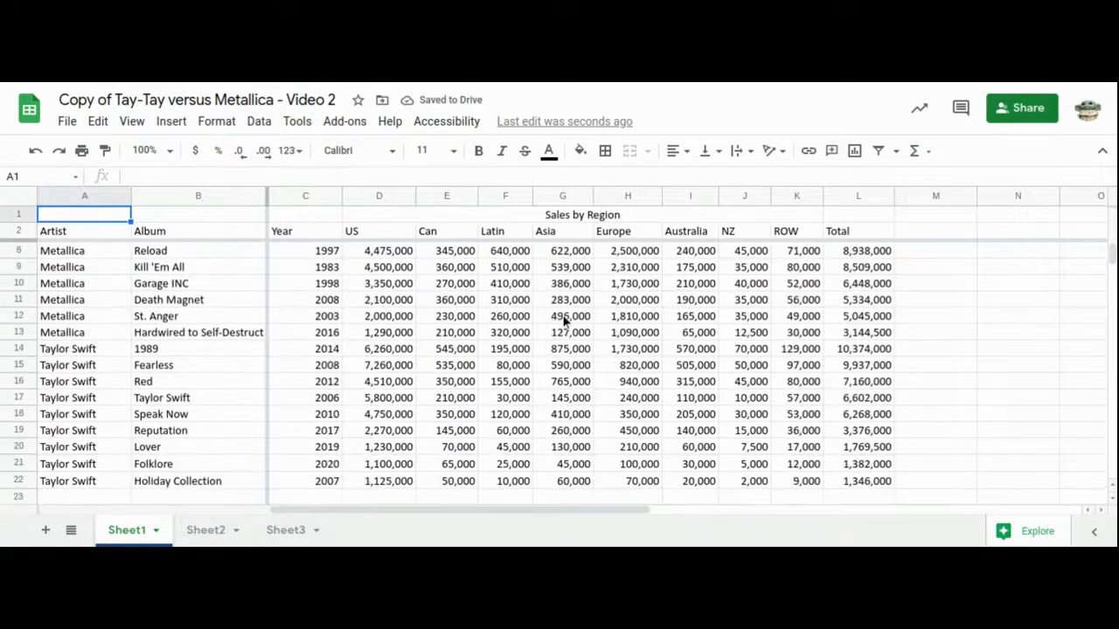
{"action": "scroll", "coordinate": [564, 321], "scroll_direction": "down", "scroll_amount": 2}
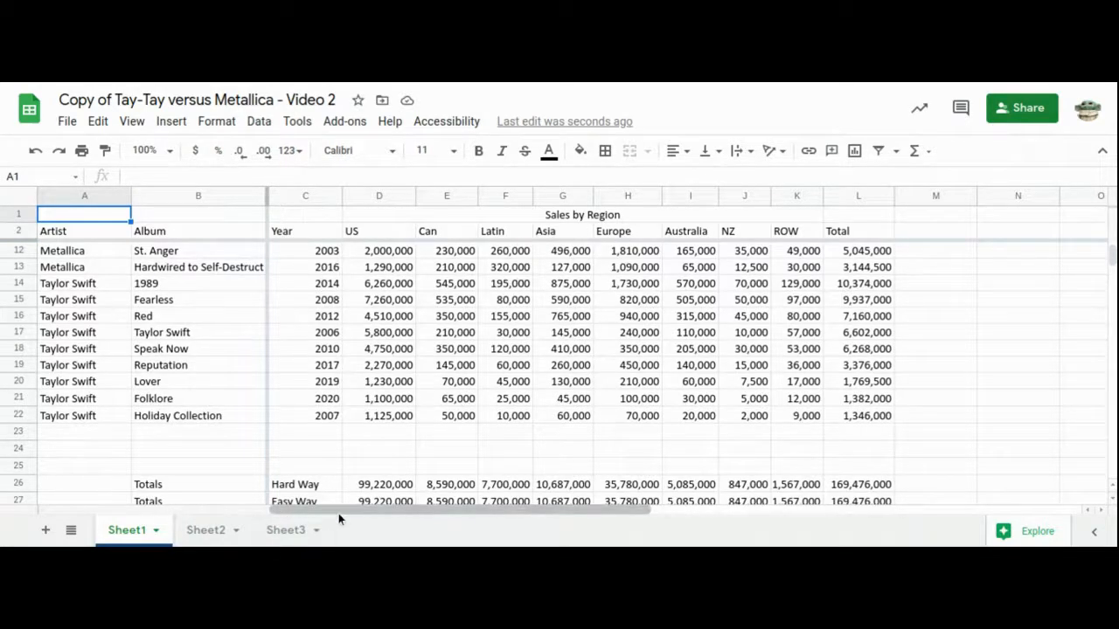
{"action": "left_click_drag", "start_coordinate": [349, 516], "coordinate": [472, 518]}
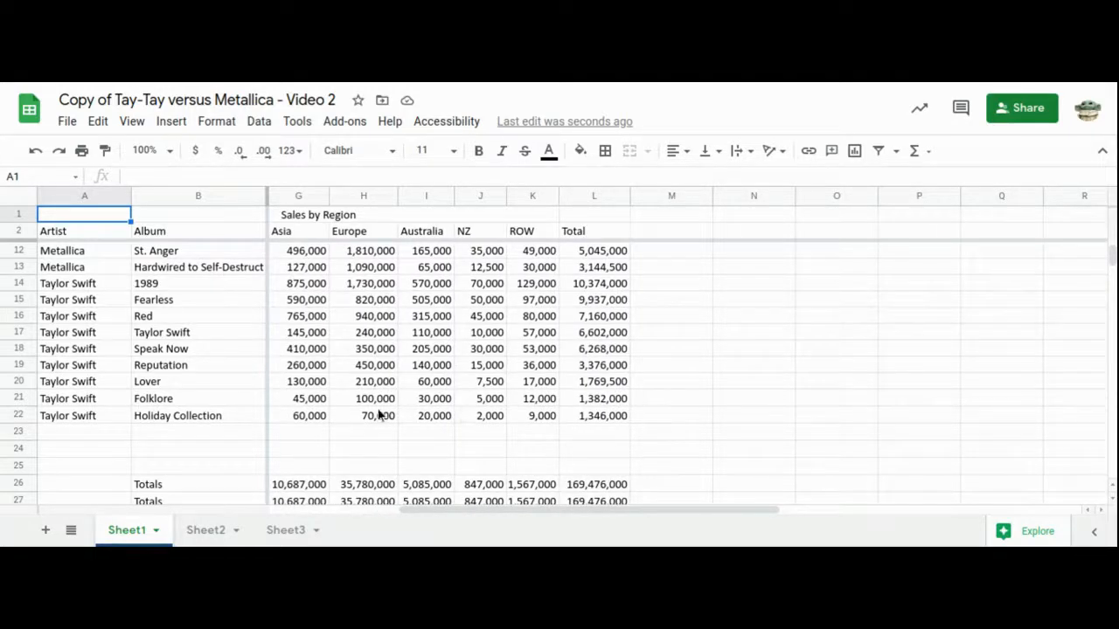
{"action": "left_click_drag", "start_coordinate": [623, 508], "coordinate": [262, 503]}
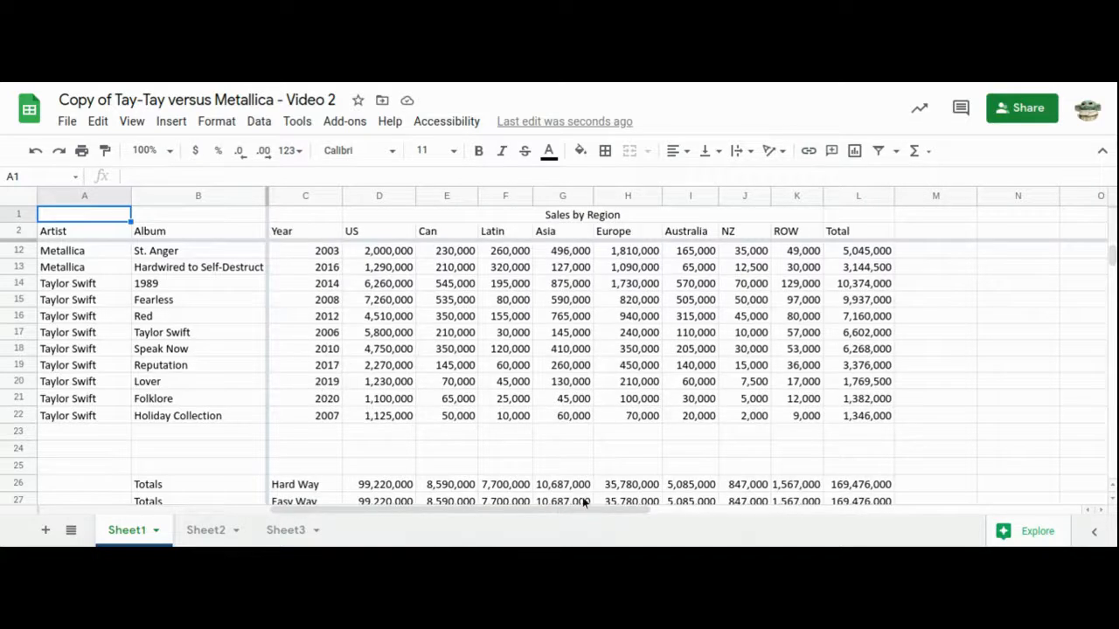
{"action": "left_click_drag", "start_coordinate": [1112, 262], "coordinate": [1112, 254]}
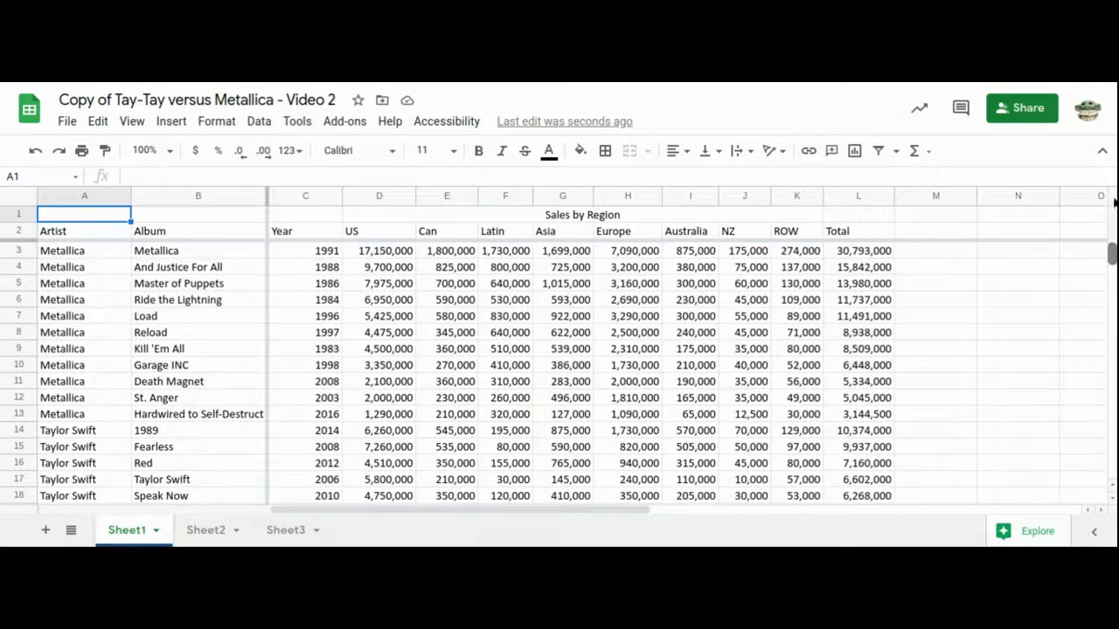
Insert a chart from the Best Way artist labels in B32:B33 and the US totals in D32:D33
{"action": "scroll", "coordinate": [394, 348], "scroll_direction": "down", "scroll_amount": 6}
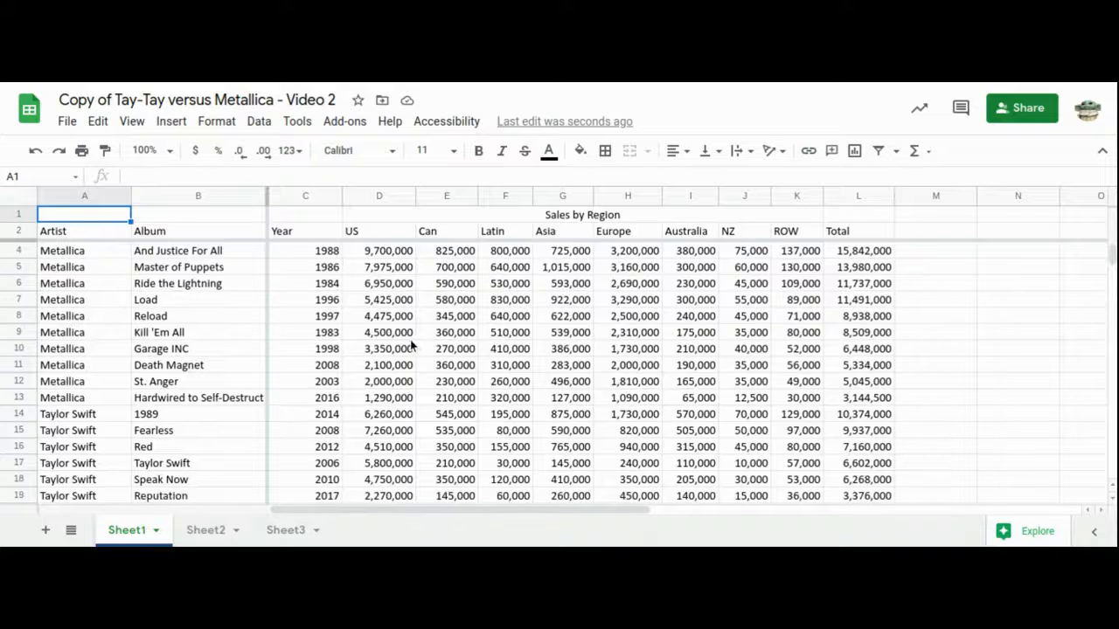
{"action": "scroll", "coordinate": [394, 347], "scroll_direction": "down", "scroll_amount": 1}
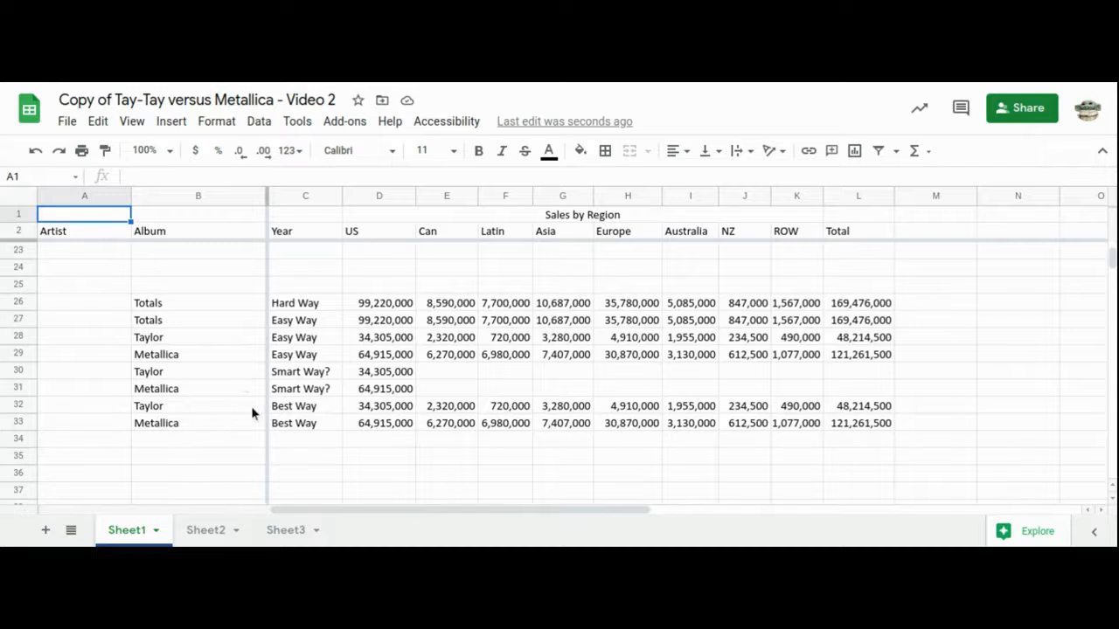
{"action": "left_click", "coordinate": [158, 411]}
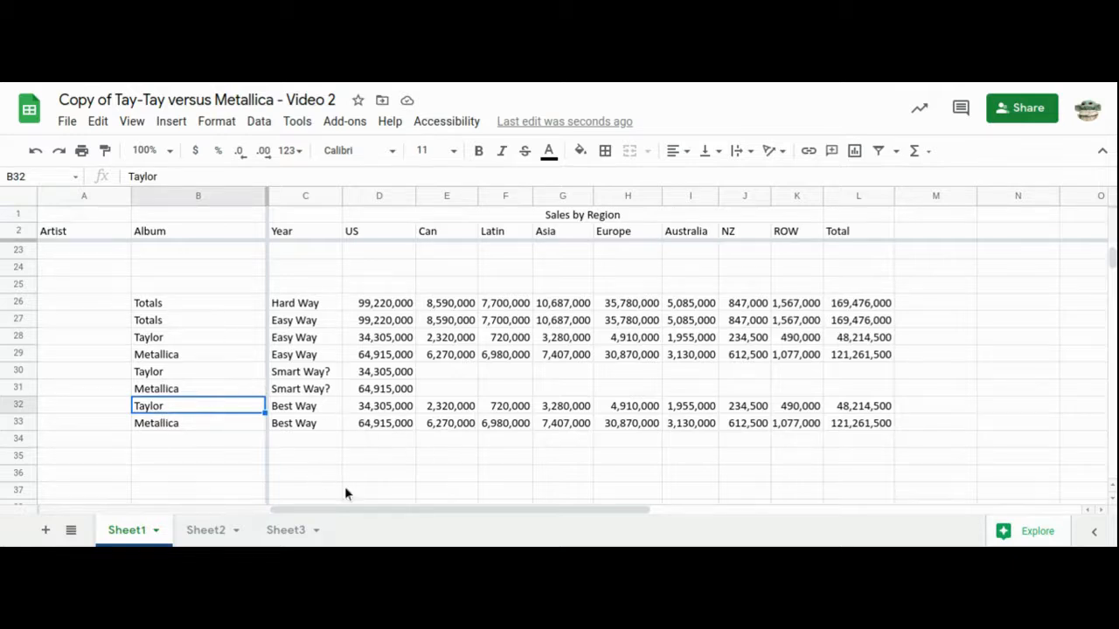
{"action": "left_click", "coordinate": [160, 425], "text": "shift"}
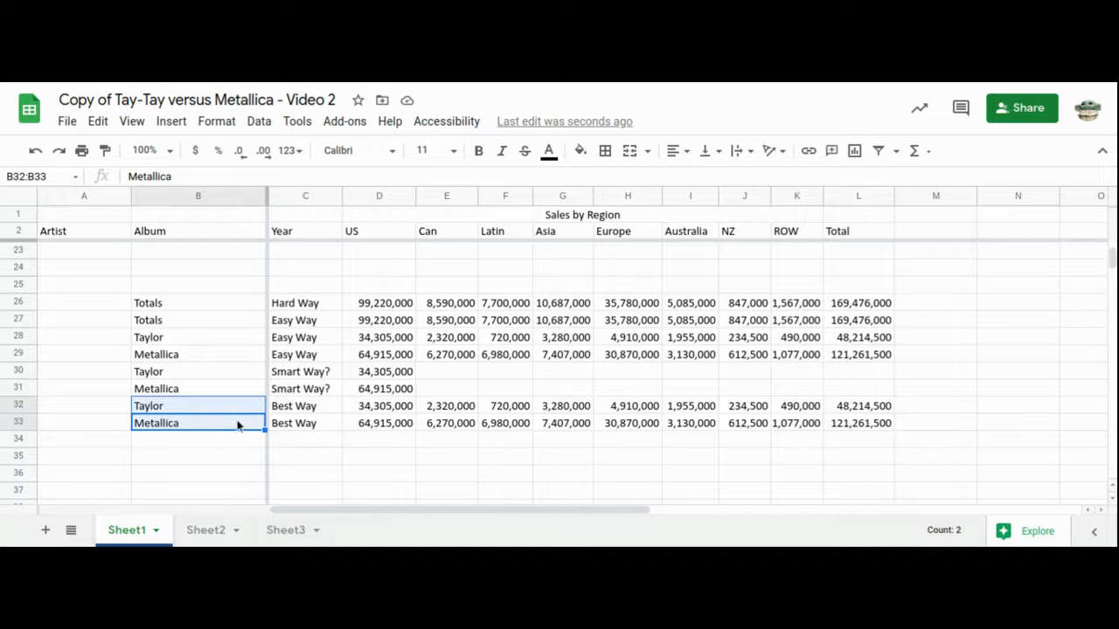
{"action": "left_click", "coordinate": [376, 411], "text": "ctrl"}
{"action": "left_click", "coordinate": [378, 425], "text": "shift"}
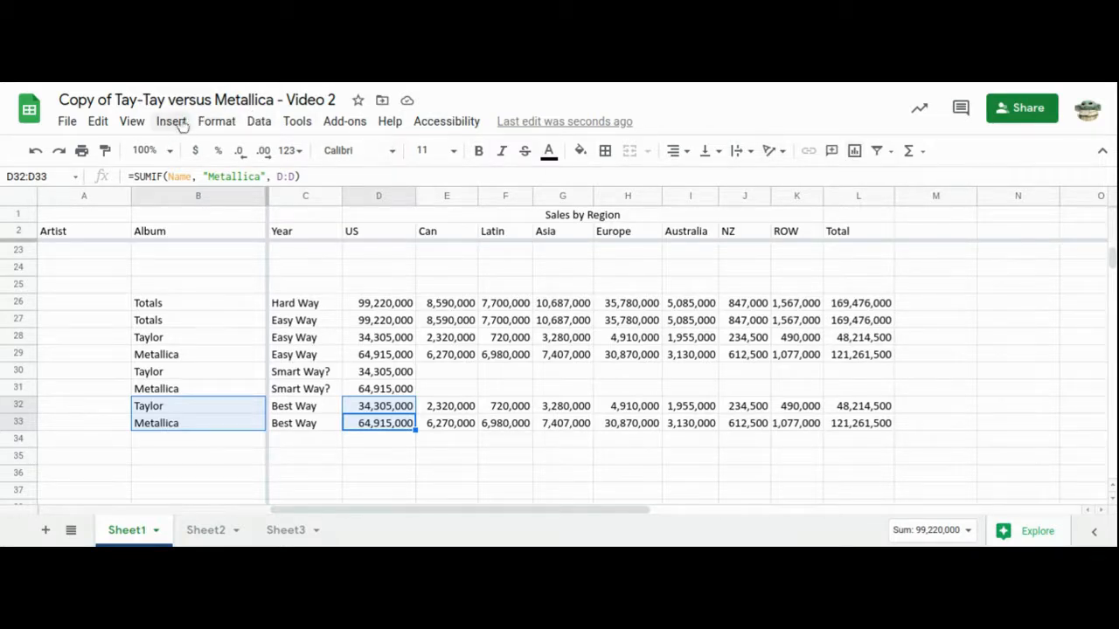
{"action": "left_click", "coordinate": [854, 152]}
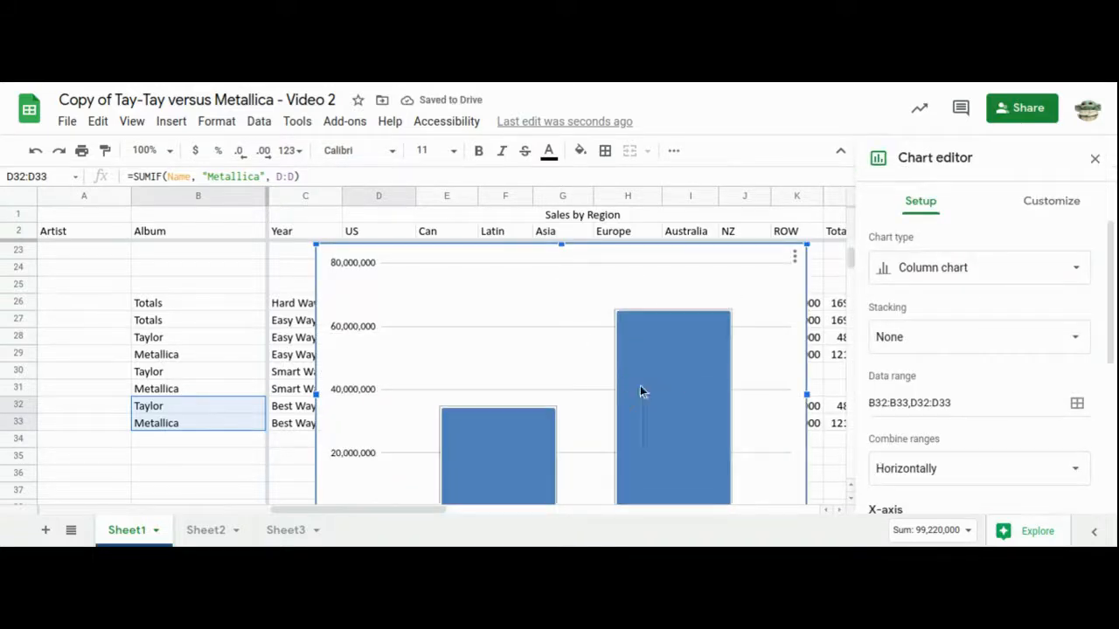
Change the chart type to a pie chart
{"action": "left_click", "coordinate": [967, 275]}
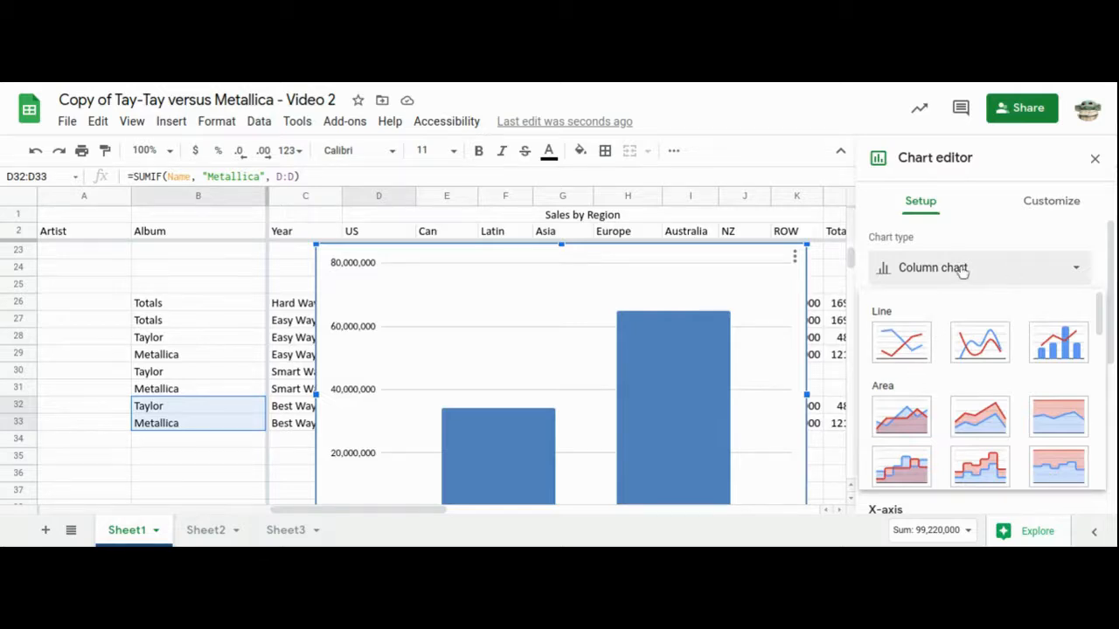
{"action": "scroll", "coordinate": [918, 356], "scroll_direction": "down", "scroll_amount": 1}
{"action": "scroll", "coordinate": [917, 357], "scroll_direction": "down", "scroll_amount": 5}
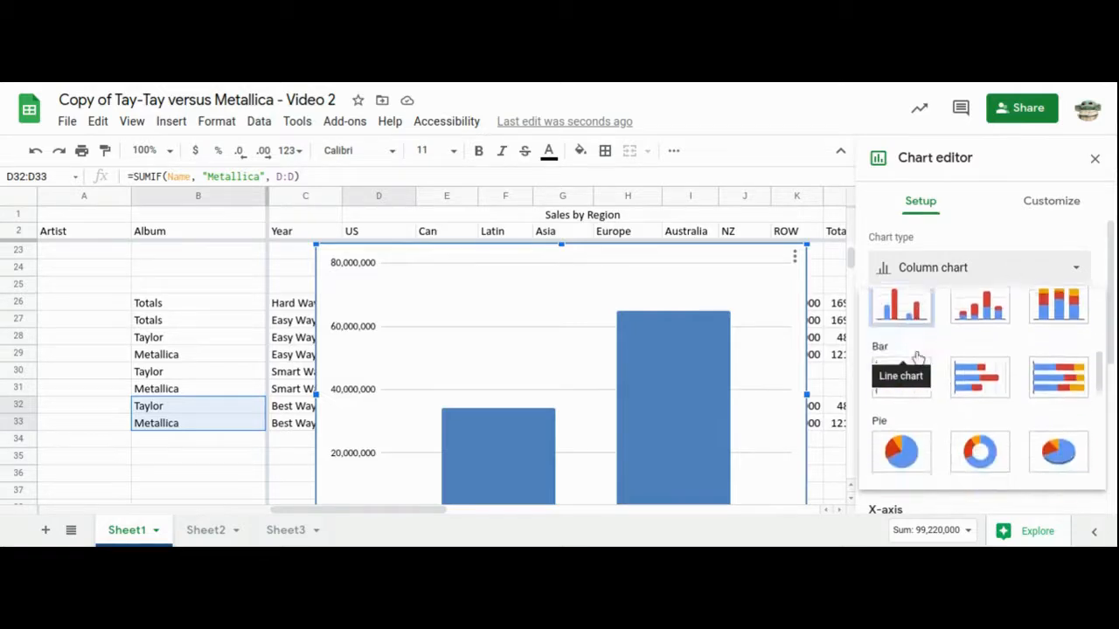
{"action": "left_click", "coordinate": [918, 357]}
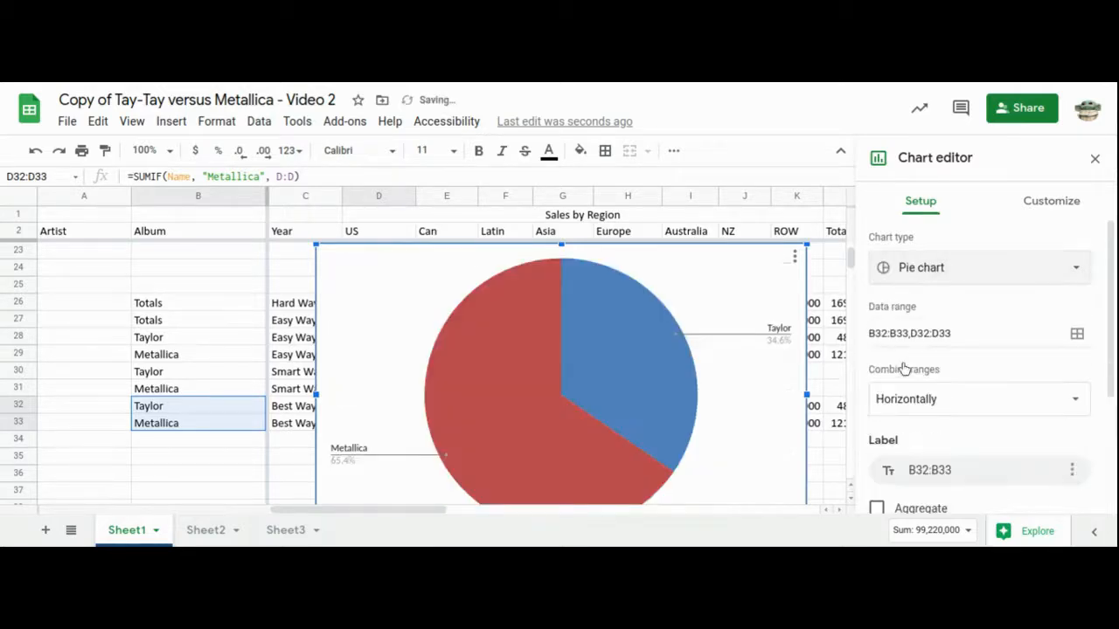
Set the sheet zoom to 75% and reposition the pie chart against the start of column C, beginning around row 25
{"action": "left_click_drag", "start_coordinate": [598, 377], "coordinate": [553, 382]}
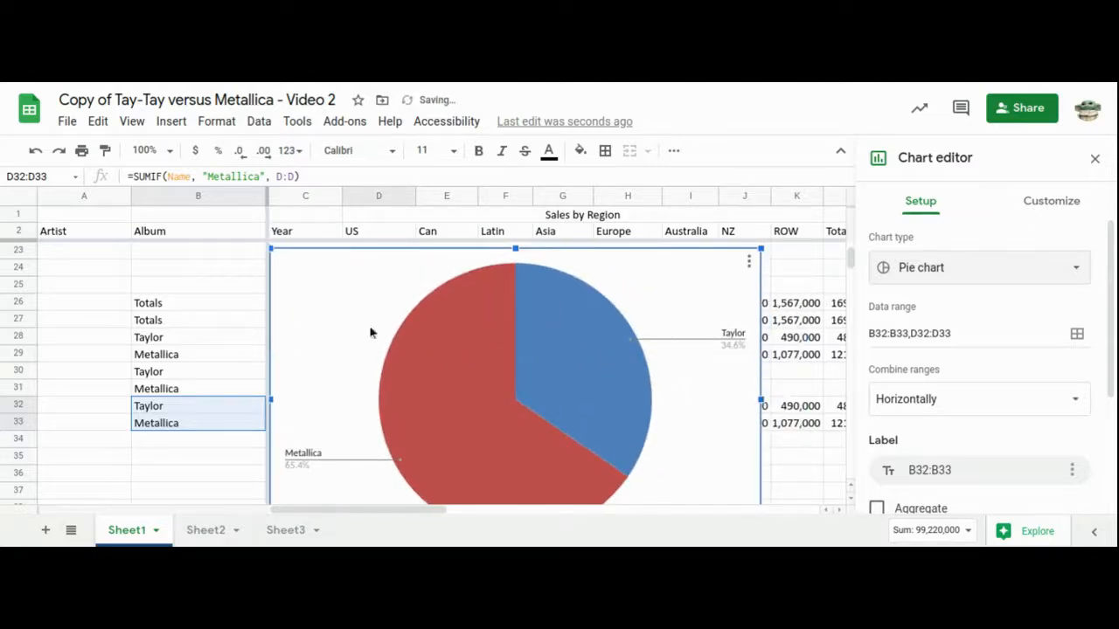
{"action": "left_click", "coordinate": [167, 153]}
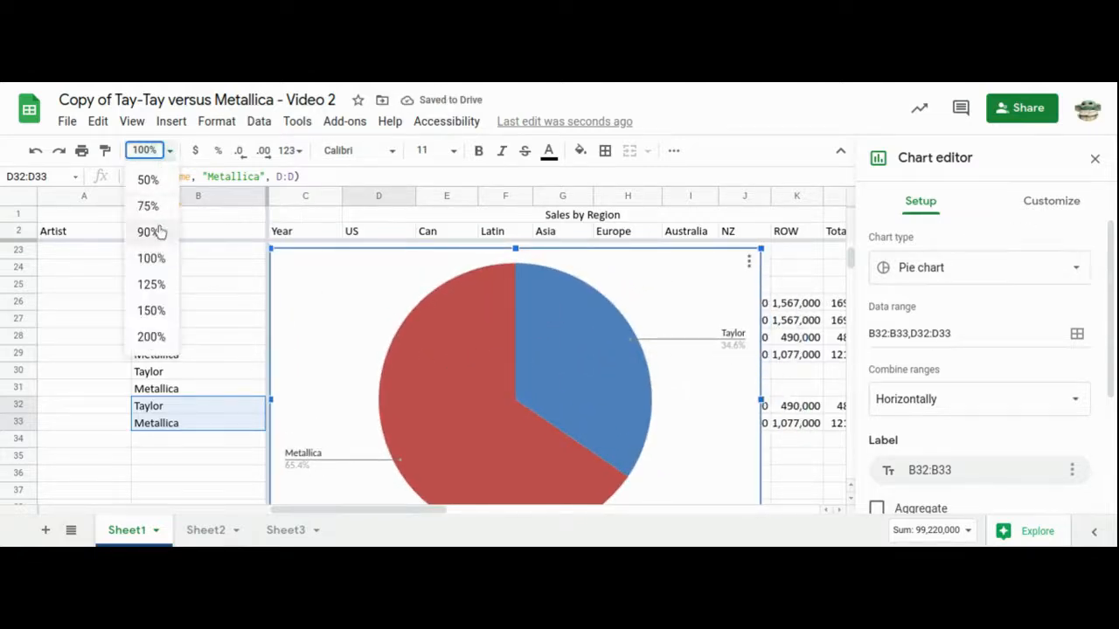
{"action": "left_click", "coordinate": [147, 208]}
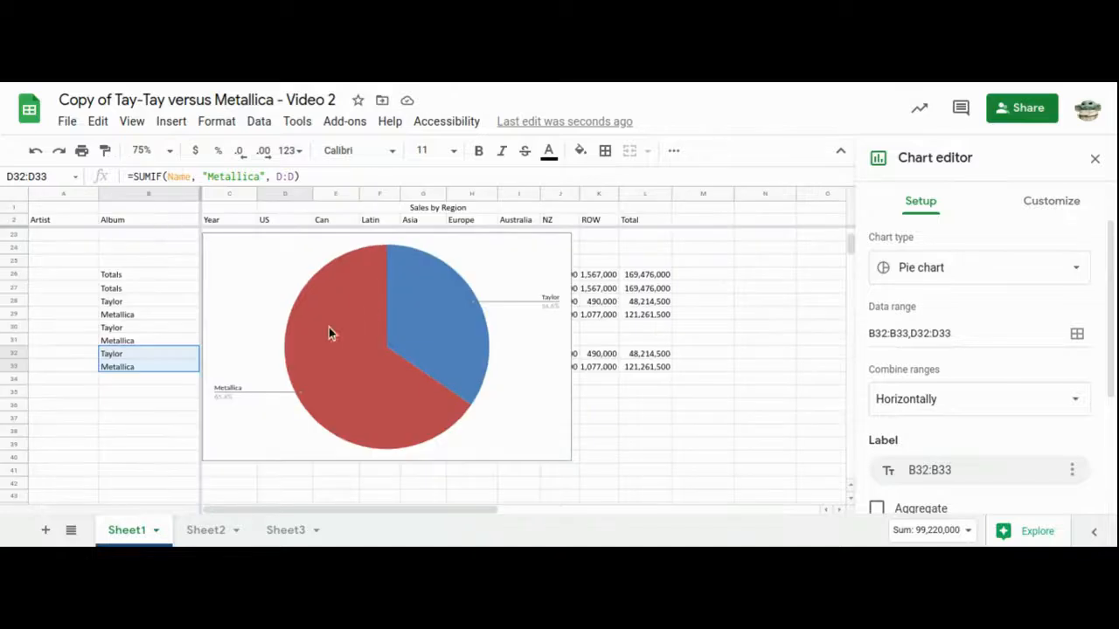
{"action": "left_click", "coordinate": [407, 376]}
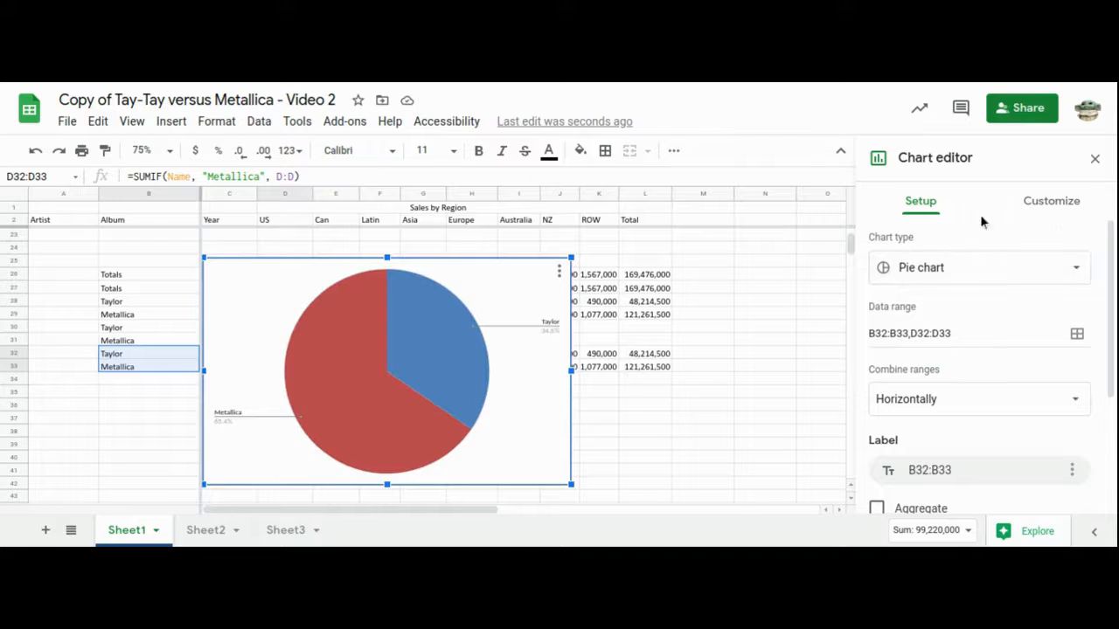
Give the pie chart the title "US Sales"
{"action": "left_click", "coordinate": [1047, 206]}
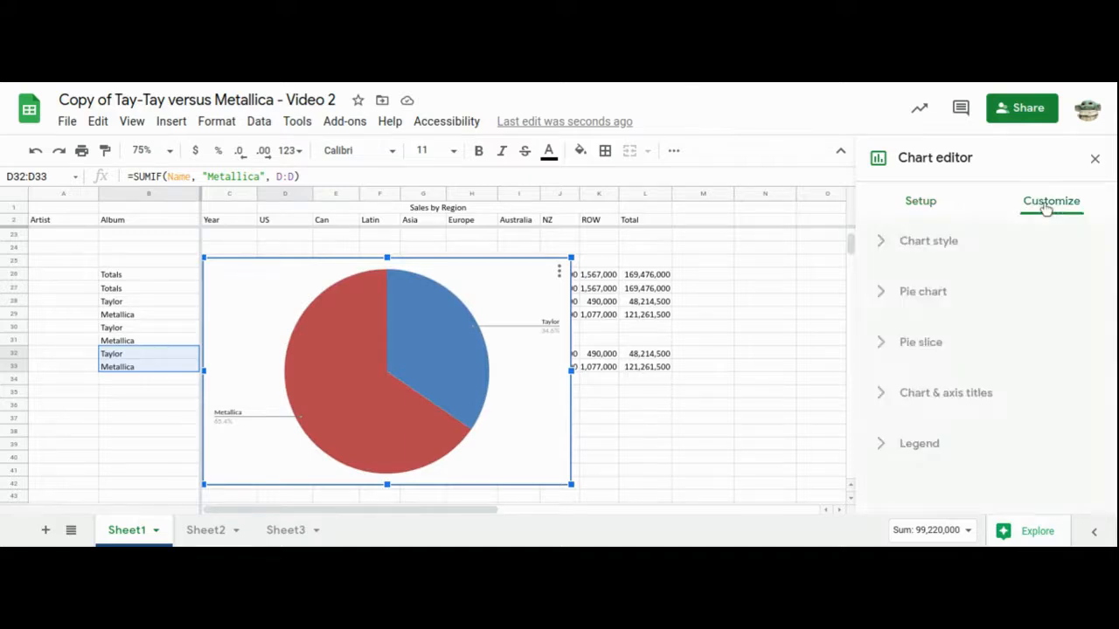
{"action": "left_click", "coordinate": [878, 398]}
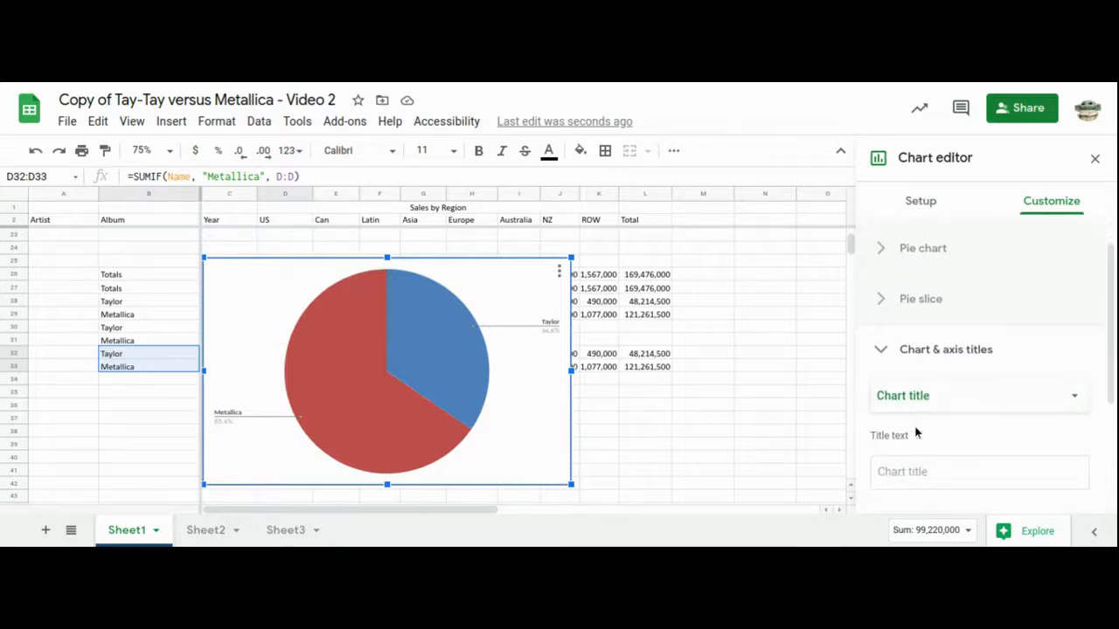
{"action": "scroll", "coordinate": [909, 437], "scroll_direction": "down", "scroll_amount": 1}
{"action": "left_click", "coordinate": [920, 434]}
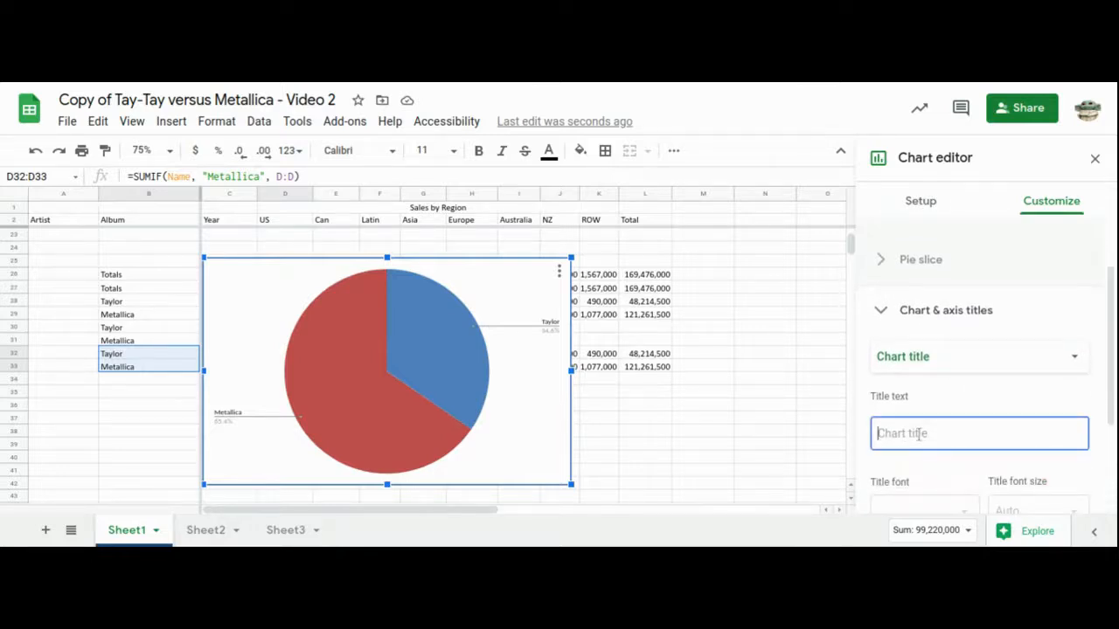
{"action": "type", "text": "U"}
{"action": "key", "text": "BackSpace"}
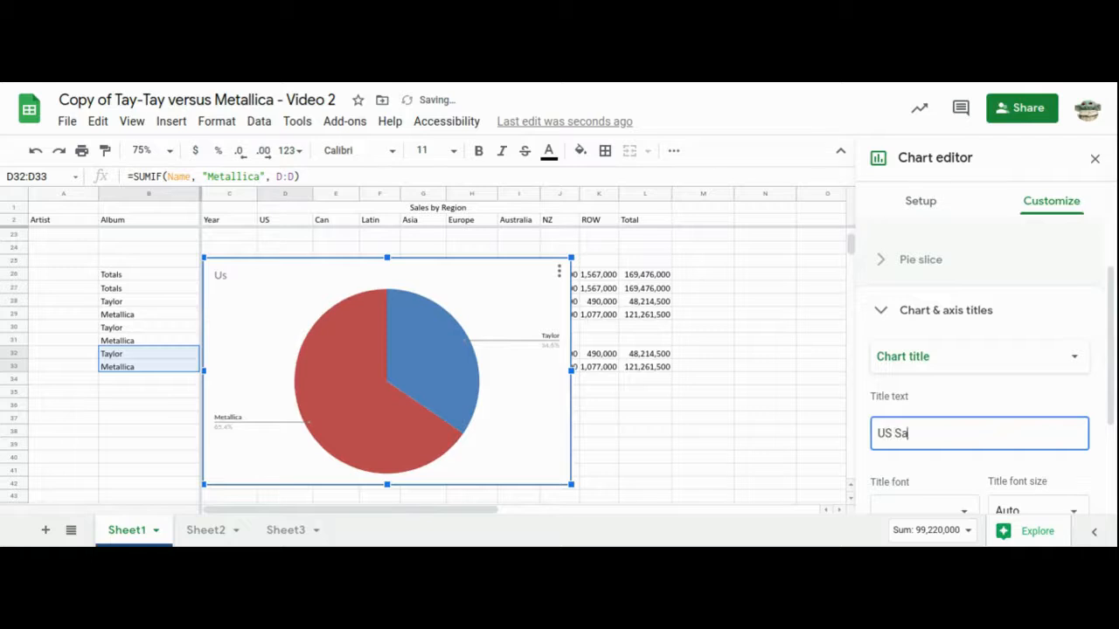
Make the chart title bold and centre it
{"action": "scroll", "coordinate": [936, 429], "scroll_direction": "down", "scroll_amount": 3}
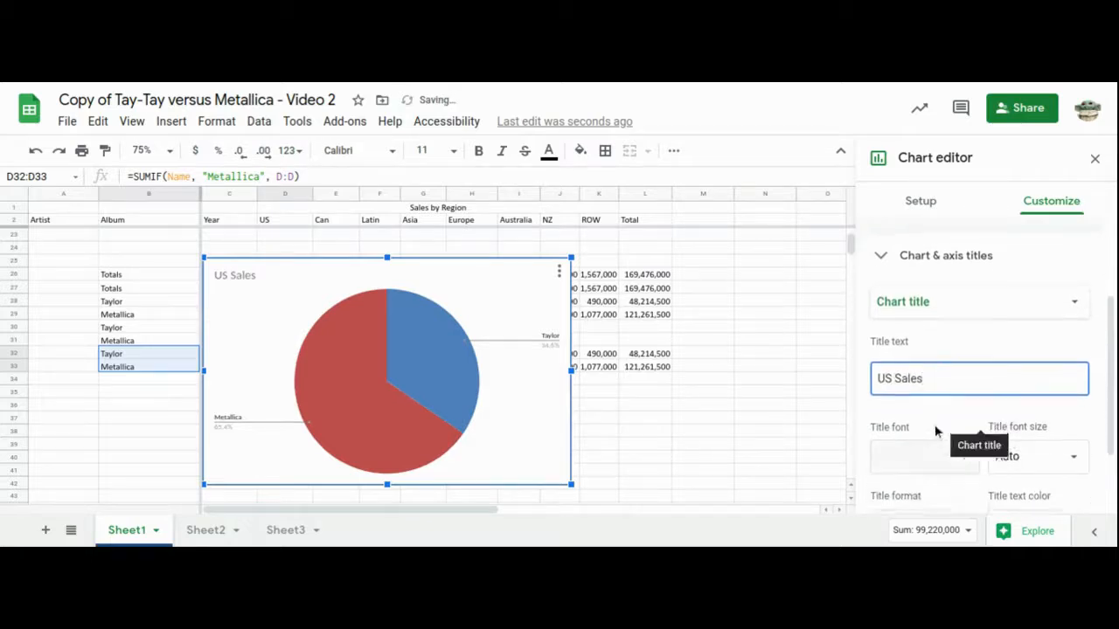
{"action": "left_click", "coordinate": [884, 429]}
{"action": "left_click", "coordinate": [942, 433]}
{"action": "left_click", "coordinate": [965, 461]}
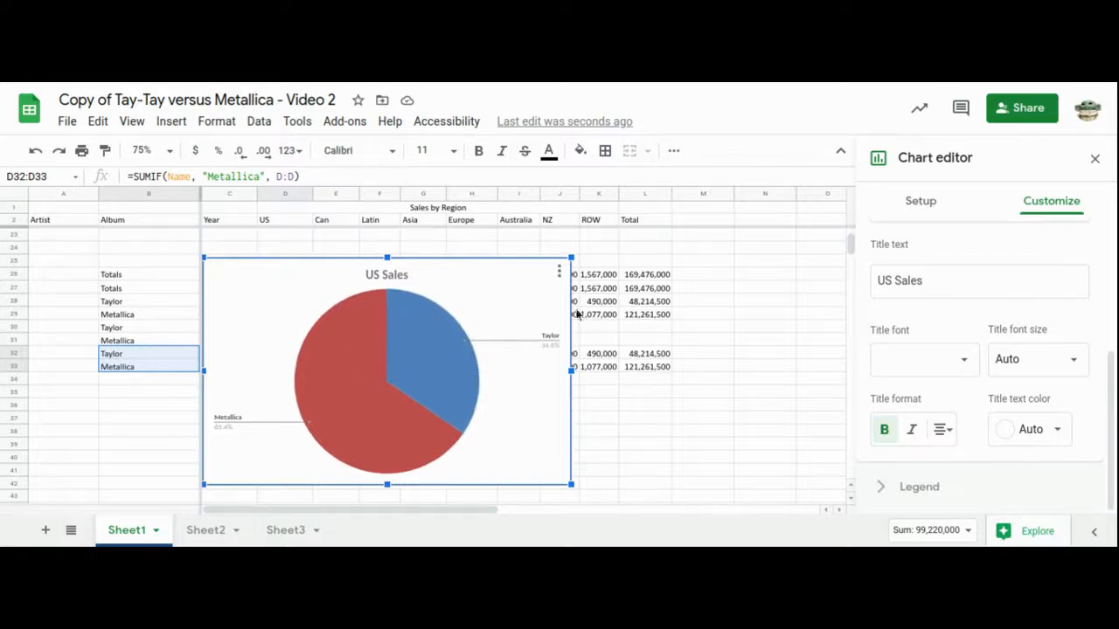
Shrink the US Sales chart to fit below the totals, spanning about columns C to F and rows 34 to 42, and deselect it
{"action": "left_click_drag", "start_coordinate": [570, 258], "coordinate": [332, 385]}
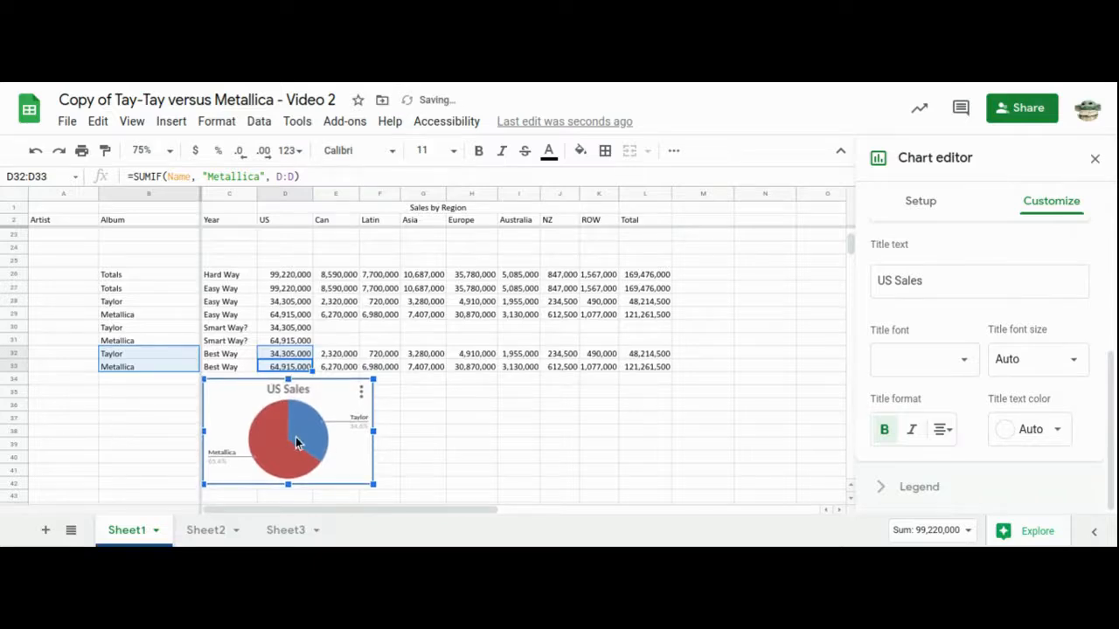
{"action": "left_click", "coordinate": [483, 455]}
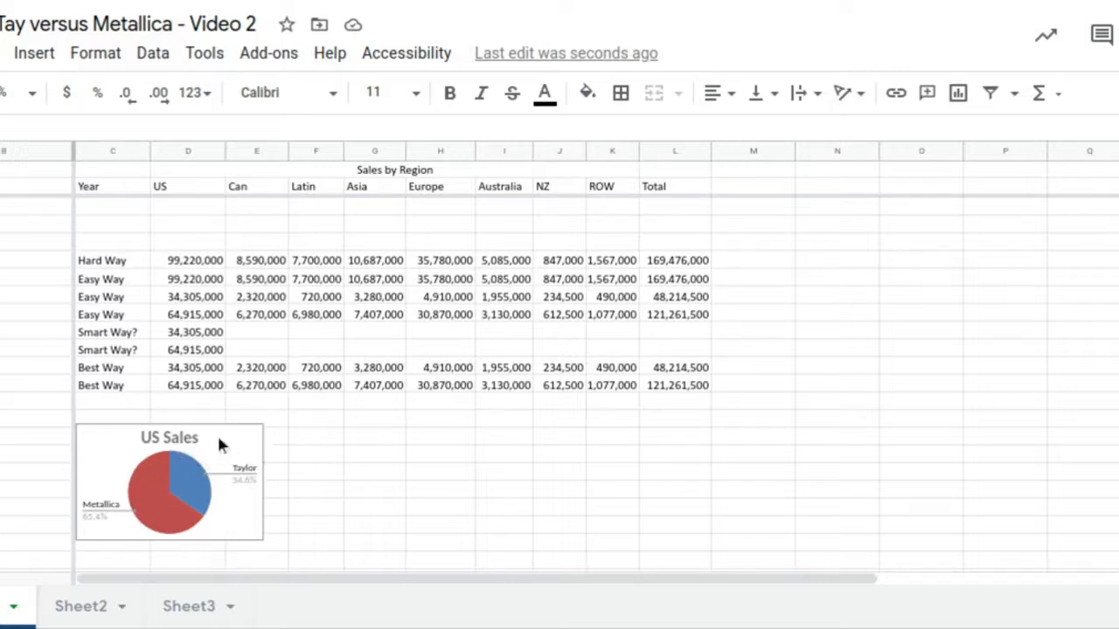
Insert a chart from the artist names in B32:B33 and the Best Way Canadian totals in E32:E33
{"action": "left_click", "coordinate": [5, 366]}
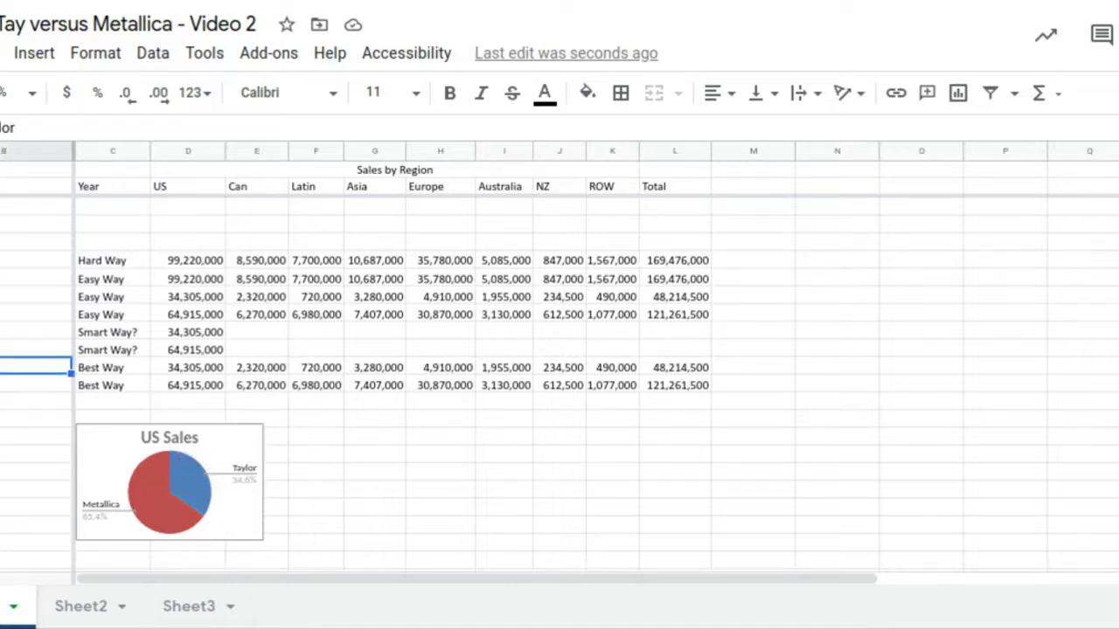
{"action": "left_click", "coordinate": [5, 384], "text": "ctrl"}
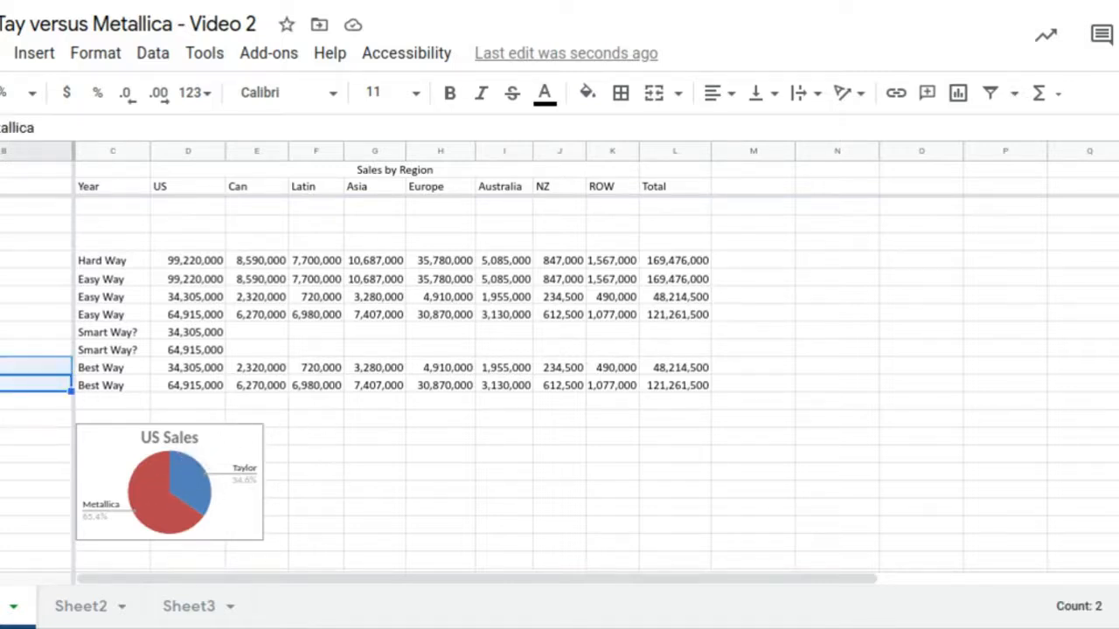
{"action": "left_click", "coordinate": [261, 373]}
{"action": "left_click", "coordinate": [259, 383], "text": "shift"}
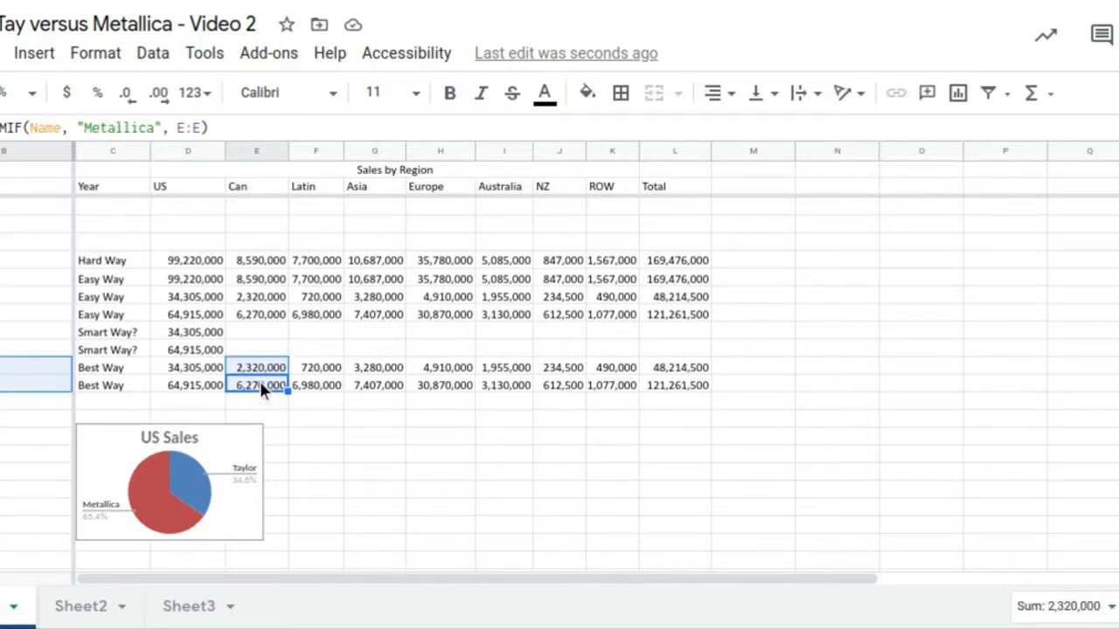
{"action": "left_click", "coordinate": [959, 98]}
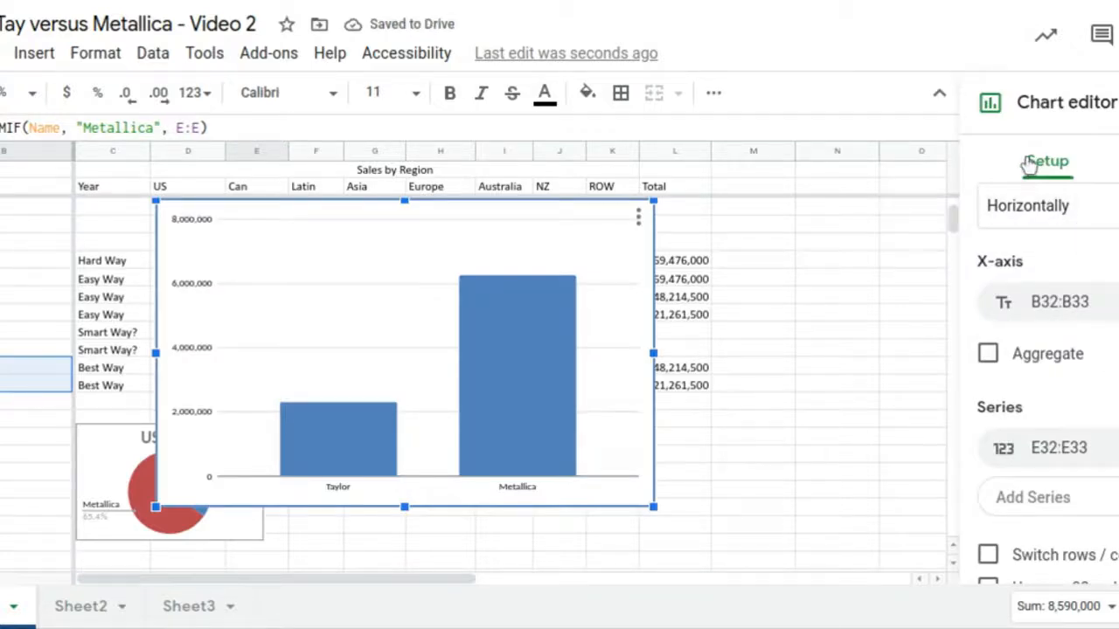
Change the new Canadian sales chart from a column chart to a standard pie chart
{"action": "scroll", "coordinate": [1077, 247], "scroll_direction": "up", "scroll_amount": 3}
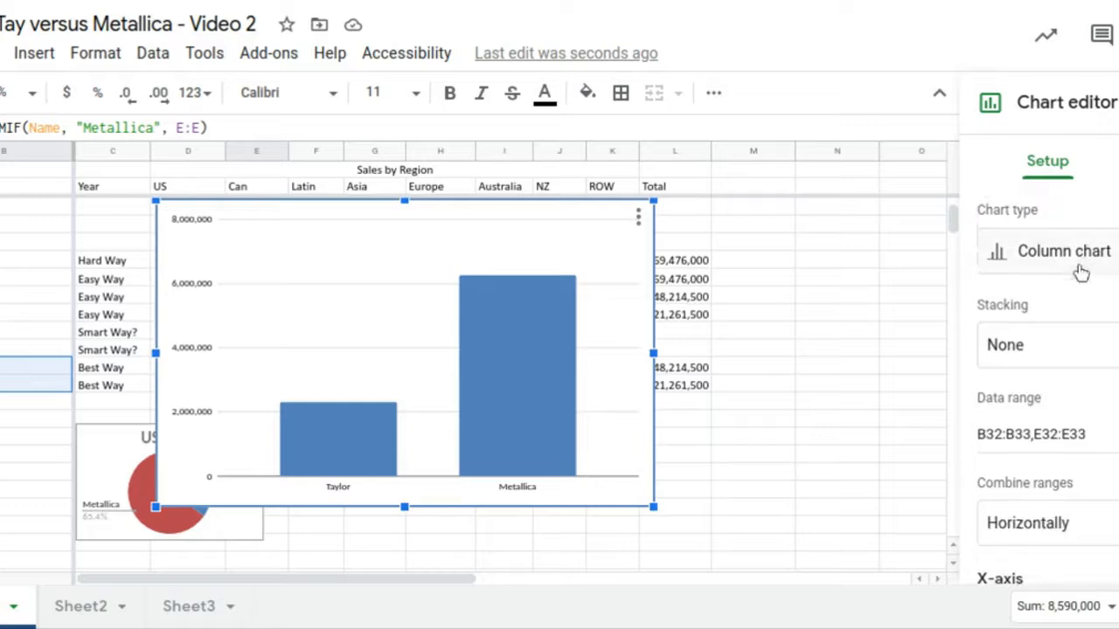
{"action": "left_click", "coordinate": [1084, 262]}
{"action": "scroll", "coordinate": [1047, 402], "scroll_direction": "down", "scroll_amount": 4}
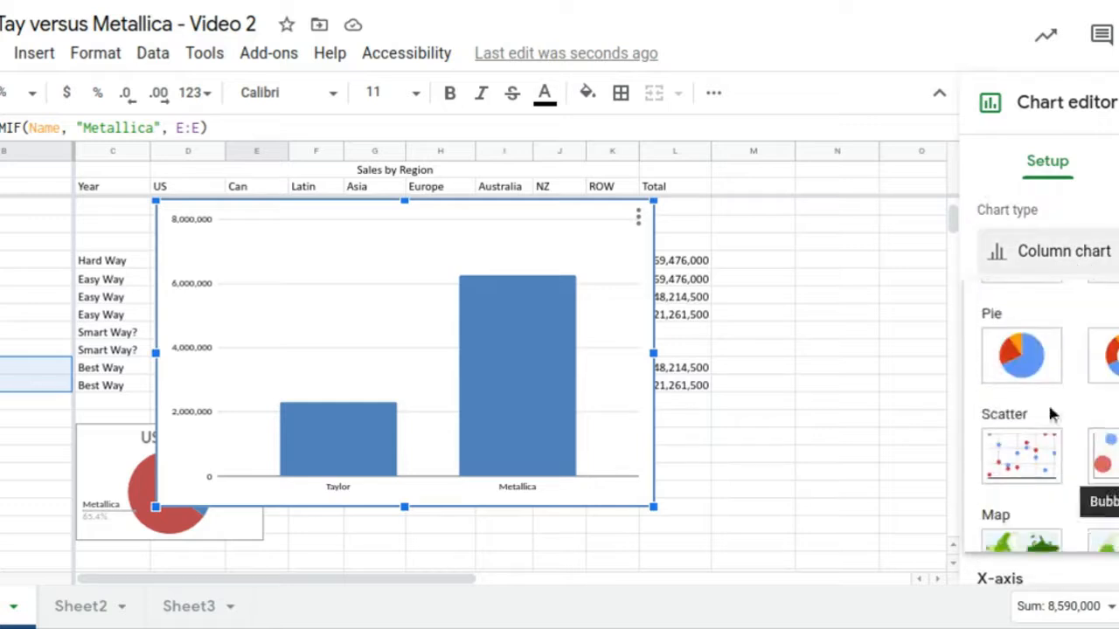
{"action": "left_click", "coordinate": [1021, 356]}
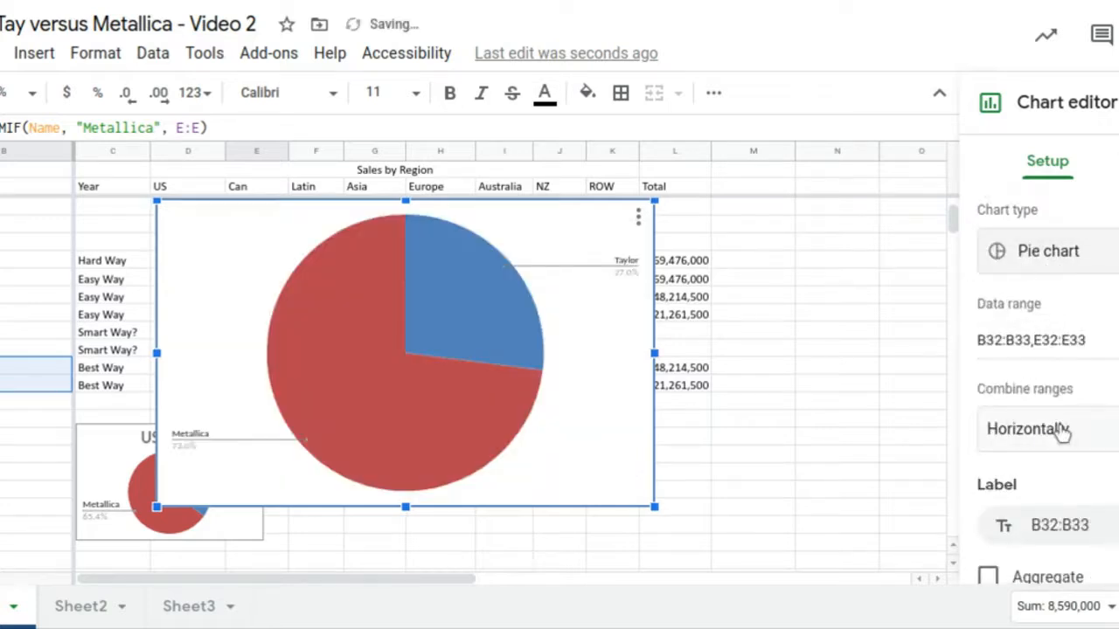
{"action": "scroll", "coordinate": [1058, 428], "scroll_direction": "down", "scroll_amount": 3}
{"action": "scroll", "coordinate": [1055, 421], "scroll_direction": "down", "scroll_amount": 3}
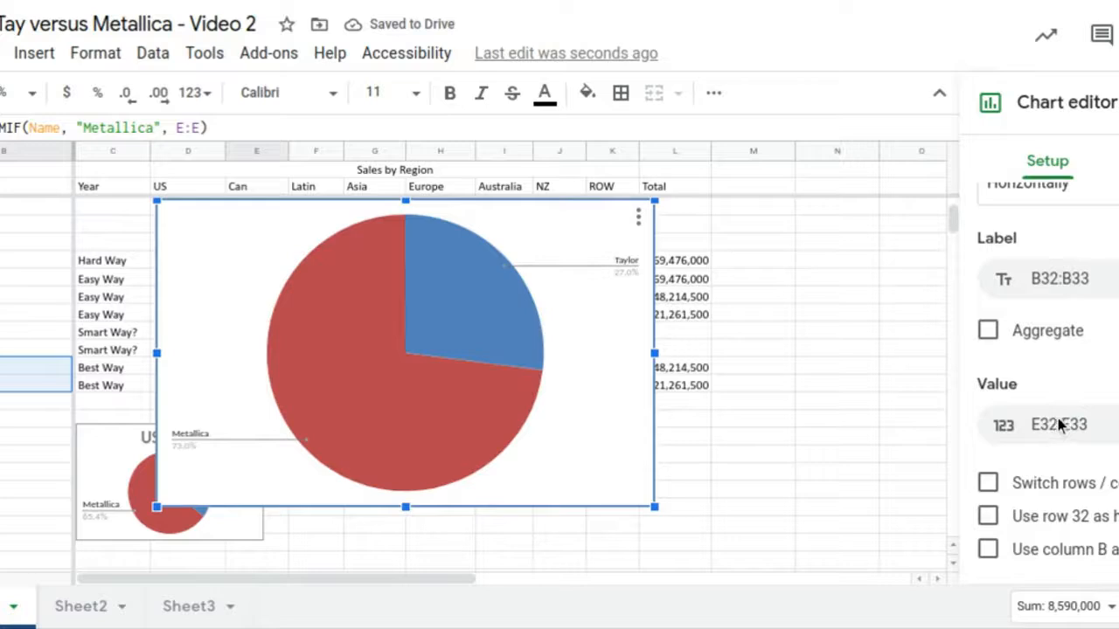
Give the Canadian pie chart the title "Can Sales"
{"action": "scroll", "coordinate": [1084, 393], "scroll_direction": "up", "scroll_amount": 2}
{"action": "scroll", "coordinate": [1084, 392], "scroll_direction": "up", "scroll_amount": 3}
{"action": "left_click", "coordinate": [1118, 161]}
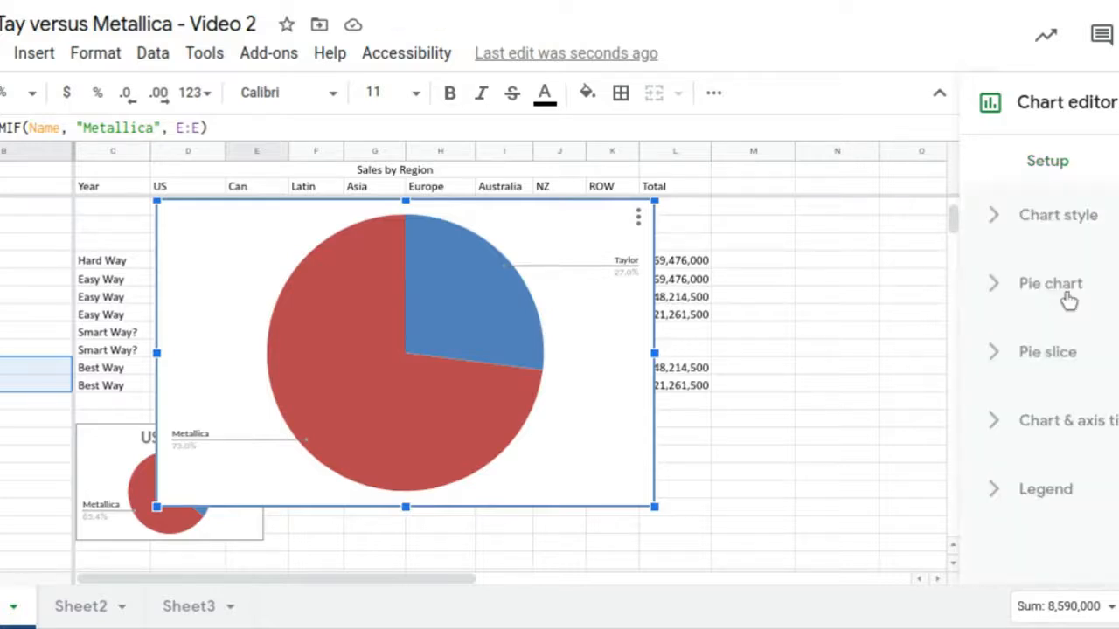
{"action": "left_click", "coordinate": [1044, 422]}
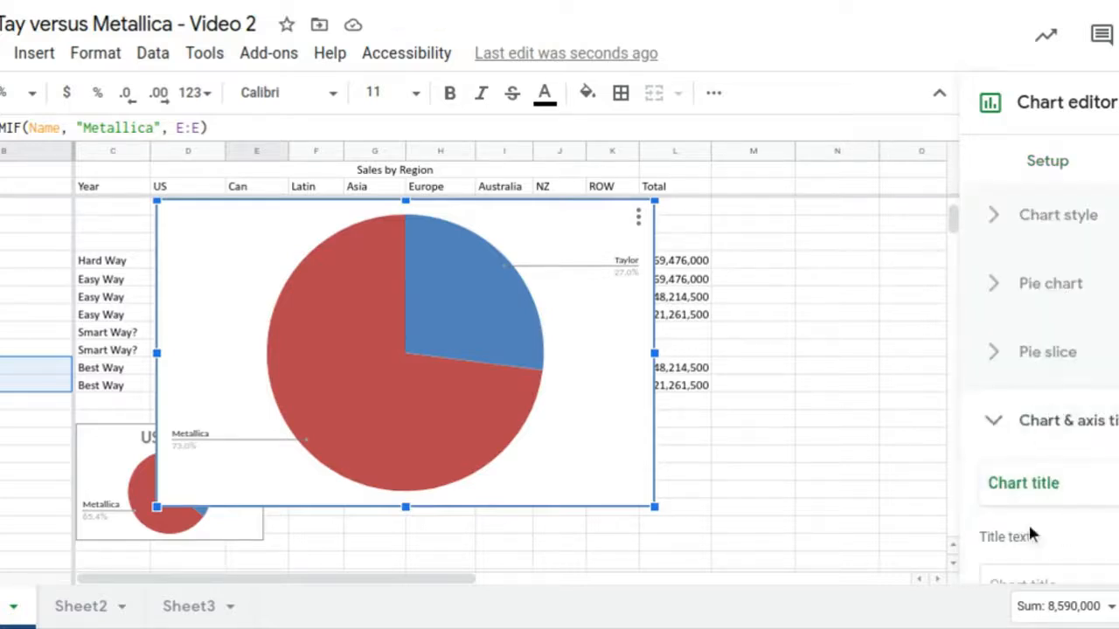
{"action": "left_click", "coordinate": [1023, 549]}
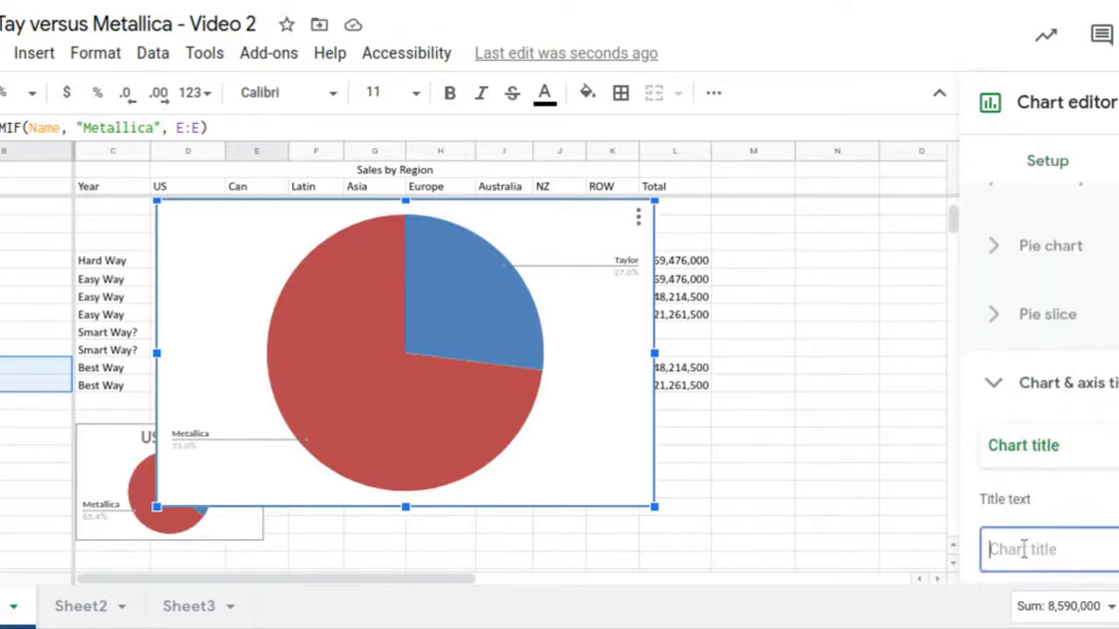
{"action": "type", "text": "Can"}
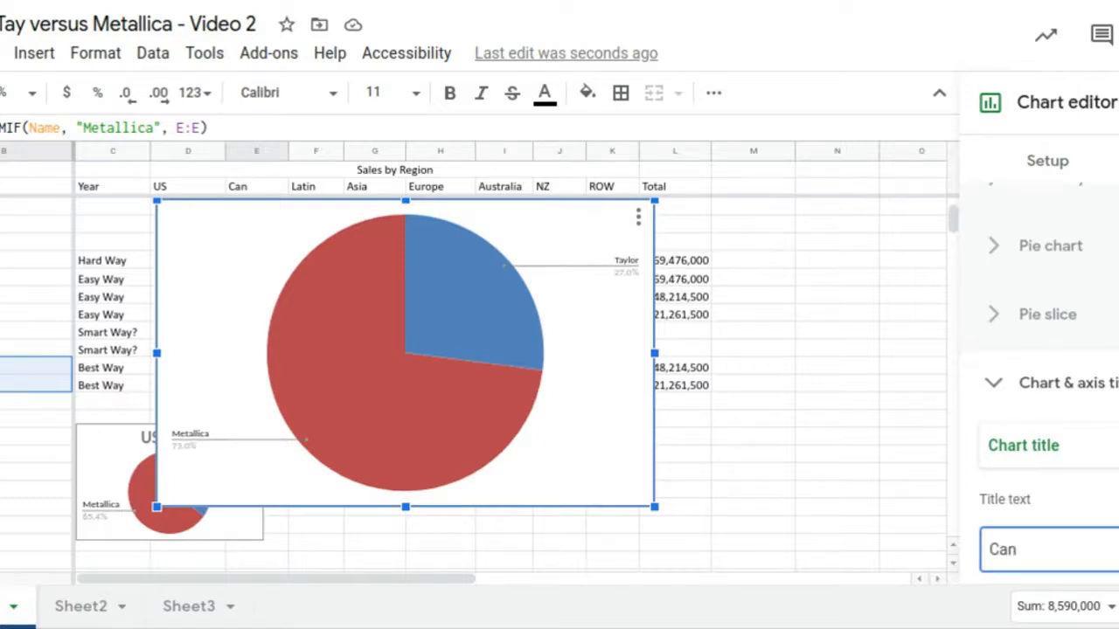
{"action": "type", "text": " Sales"}
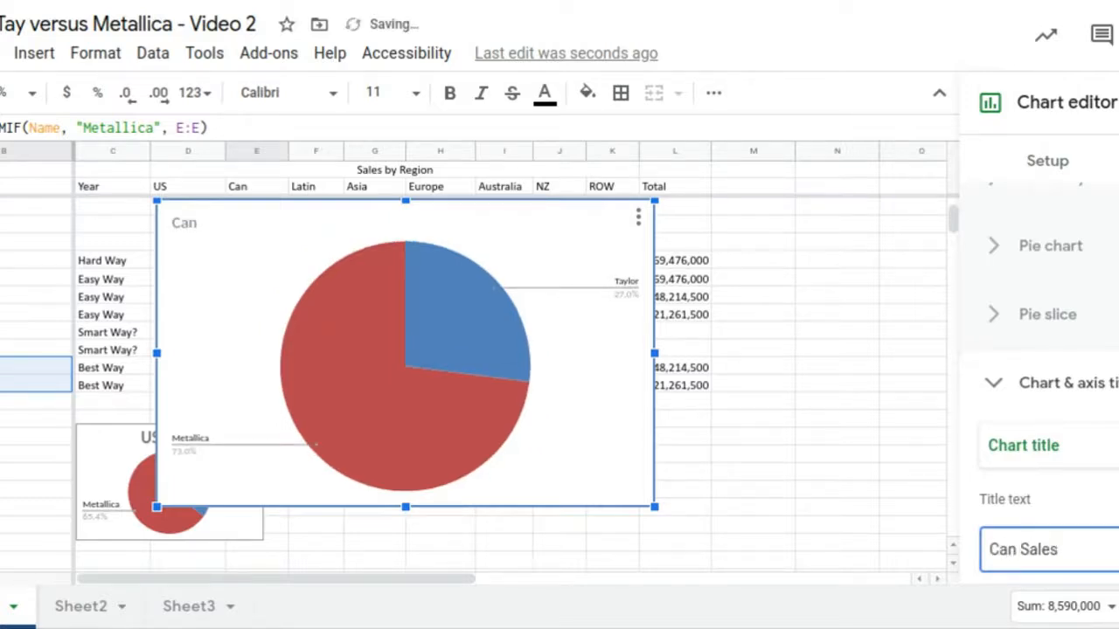
Make the "Can Sales" chart title bold and centre it
{"action": "scroll", "coordinate": [1081, 509], "scroll_direction": "down", "scroll_amount": 2}
{"action": "left_click", "coordinate": [1101, 499]}
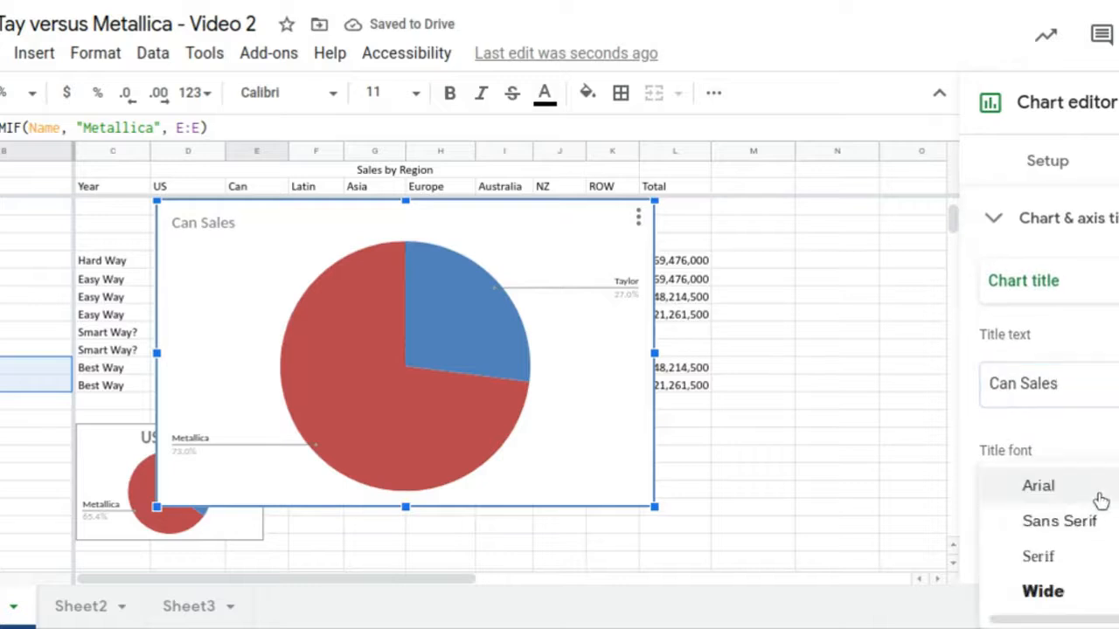
{"action": "left_click", "coordinate": [1089, 394]}
{"action": "scroll", "coordinate": [1054, 530], "scroll_direction": "down", "scroll_amount": 1}
{"action": "left_click", "coordinate": [998, 530]}
{"action": "left_click", "coordinate": [1077, 528]}
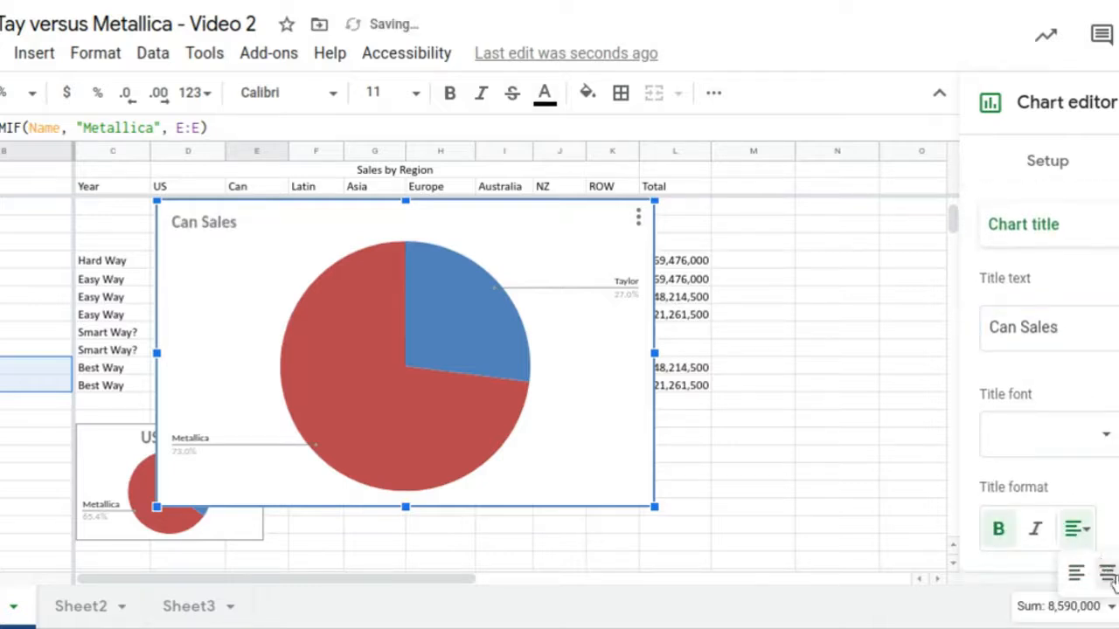
{"action": "left_click", "coordinate": [1107, 574]}
Shrink the Can Sales chart to match the US Sales chart, place it directly beside that chart, and deselect it
{"action": "left_click_drag", "start_coordinate": [605, 246], "coordinate": [334, 374]}
{"action": "left_click_drag", "start_coordinate": [253, 466], "coordinate": [372, 514]}
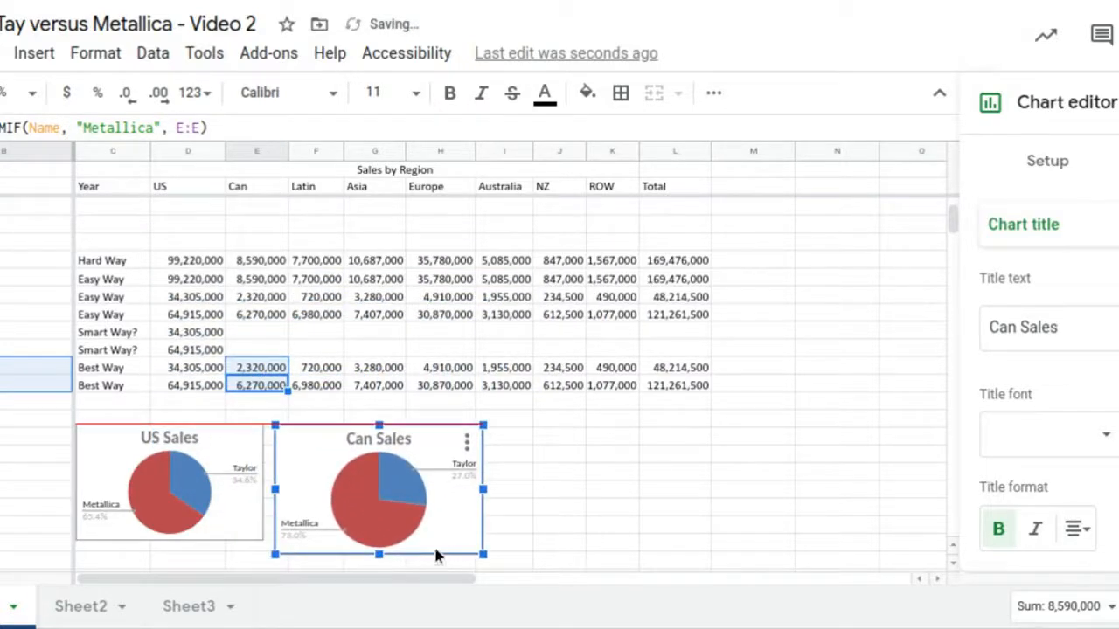
{"action": "left_click_drag", "start_coordinate": [482, 554], "coordinate": [462, 541]}
{"action": "left_click", "coordinate": [577, 456]}
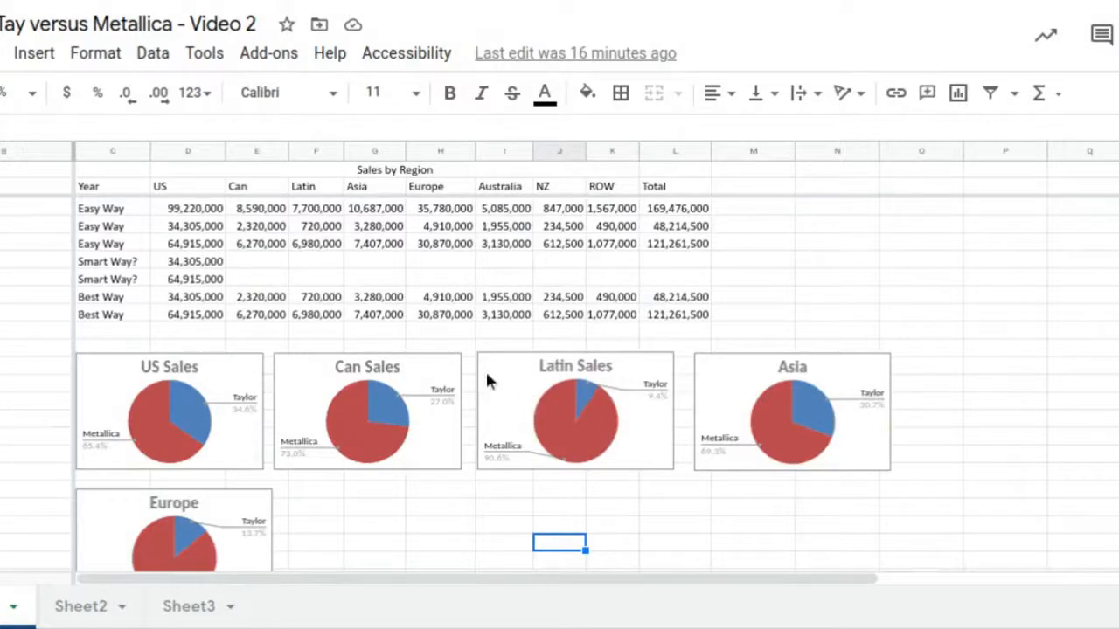
Duplicate the Europe pie chart and align the copy beside the original in the second row of charts
{"action": "left_click", "coordinate": [193, 527]}
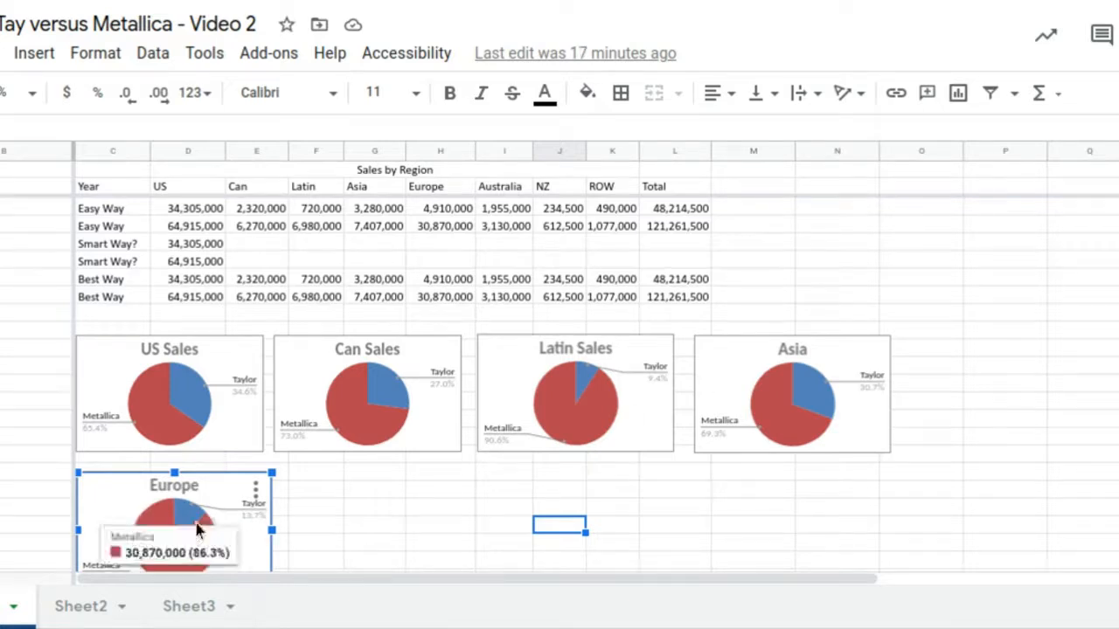
{"action": "key", "text": "ctrl+v"}
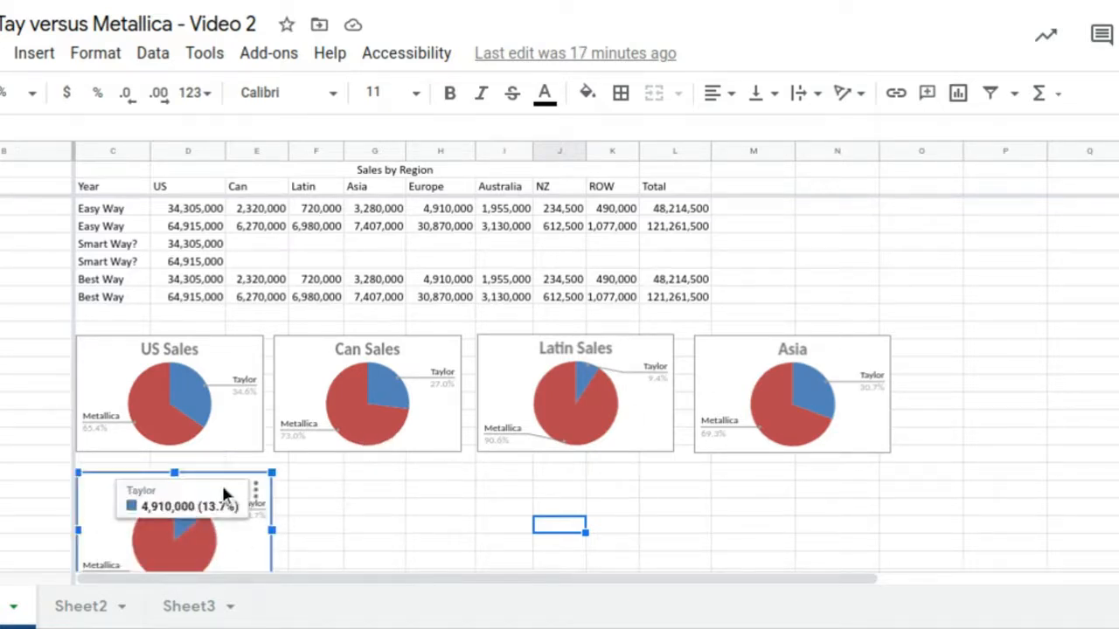
{"action": "left_click", "coordinate": [353, 512]}
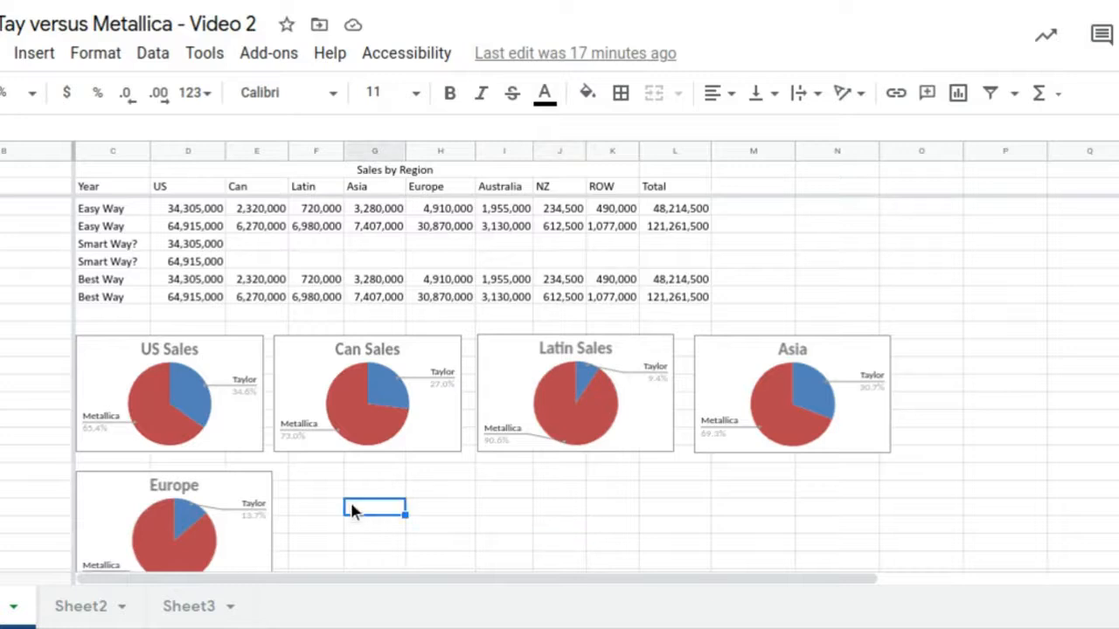
{"action": "key", "text": "ctrl+v"}
{"action": "scroll", "coordinate": [352, 500], "scroll_direction": "down", "scroll_amount": 1}
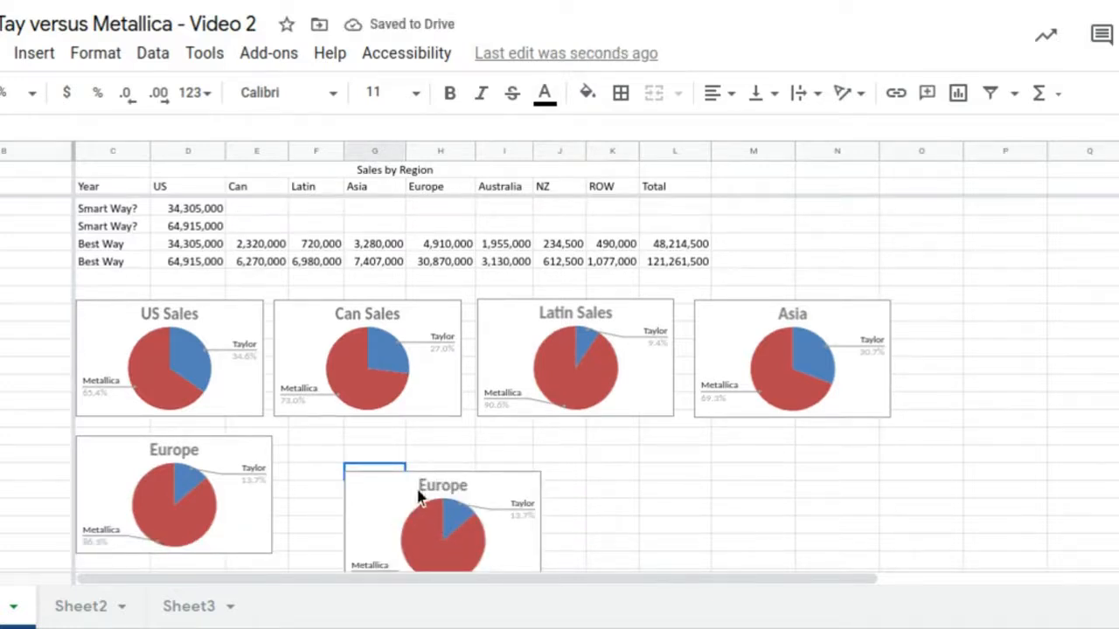
{"action": "left_click", "coordinate": [422, 507]}
{"action": "left_click_drag", "start_coordinate": [461, 528], "coordinate": [356, 471]}
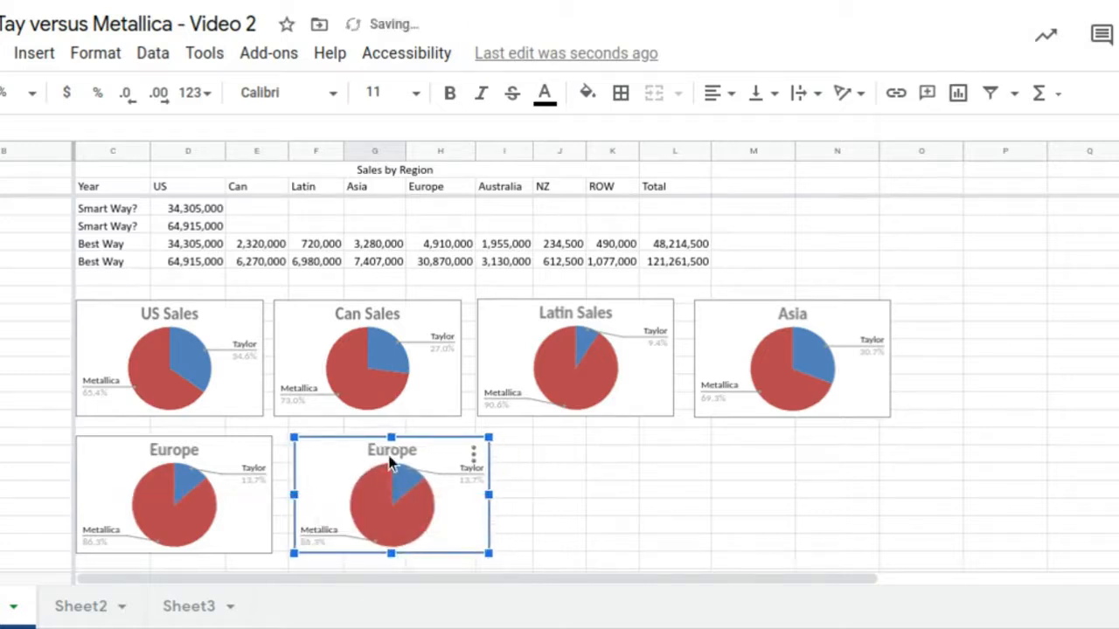
Retitle the copied Europe chart "Australia" and deselect it
{"action": "double_click", "coordinate": [391, 461]}
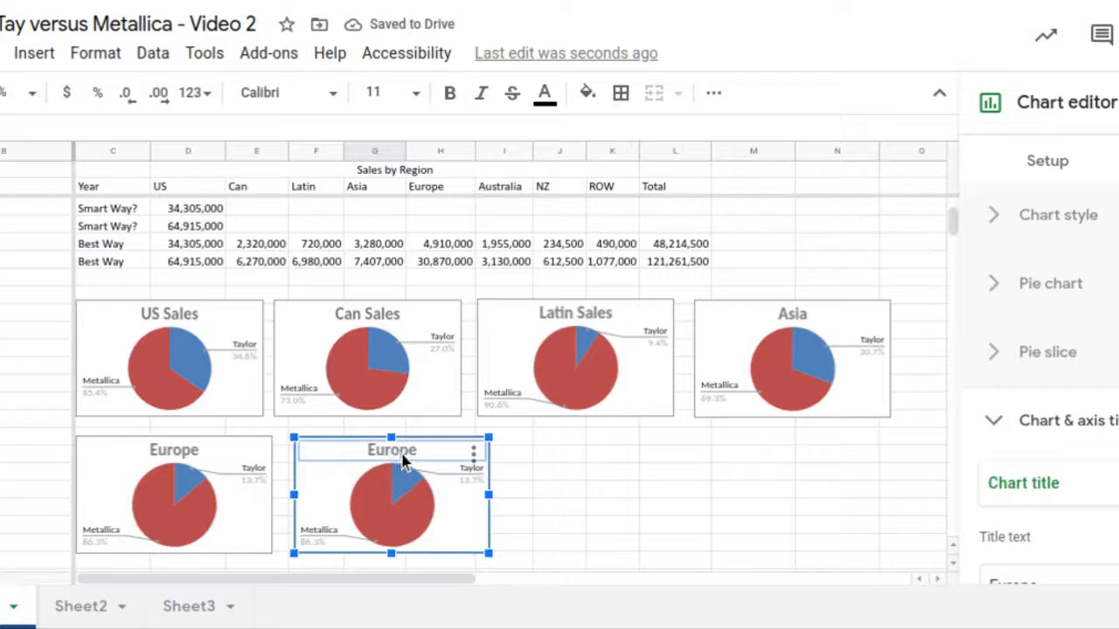
{"action": "double_click", "coordinate": [402, 453]}
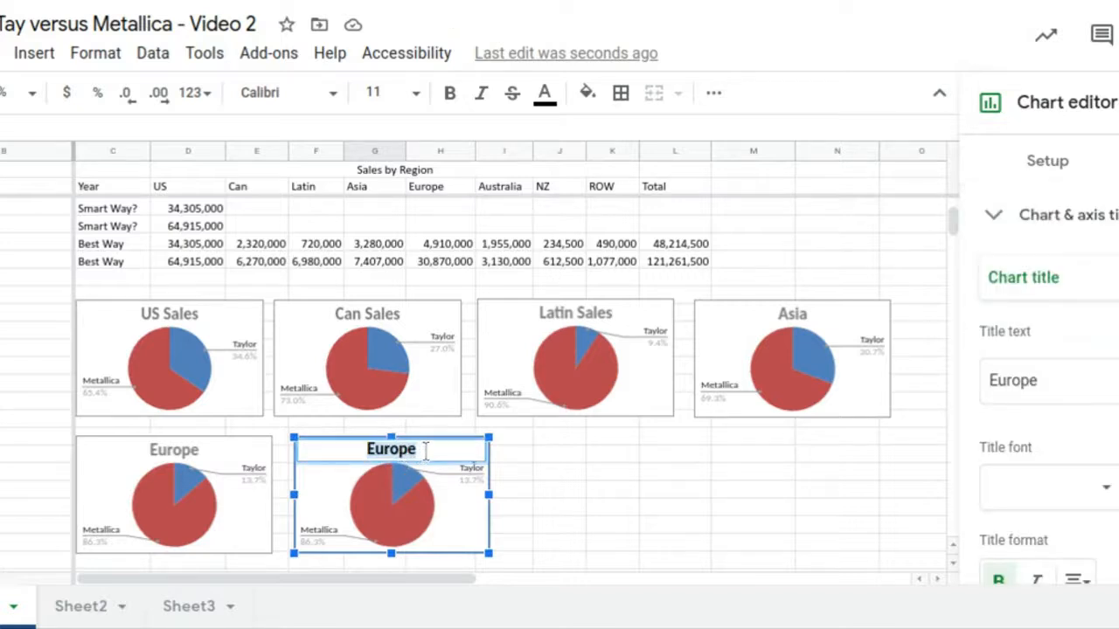
{"action": "type", "text": "Australia"}
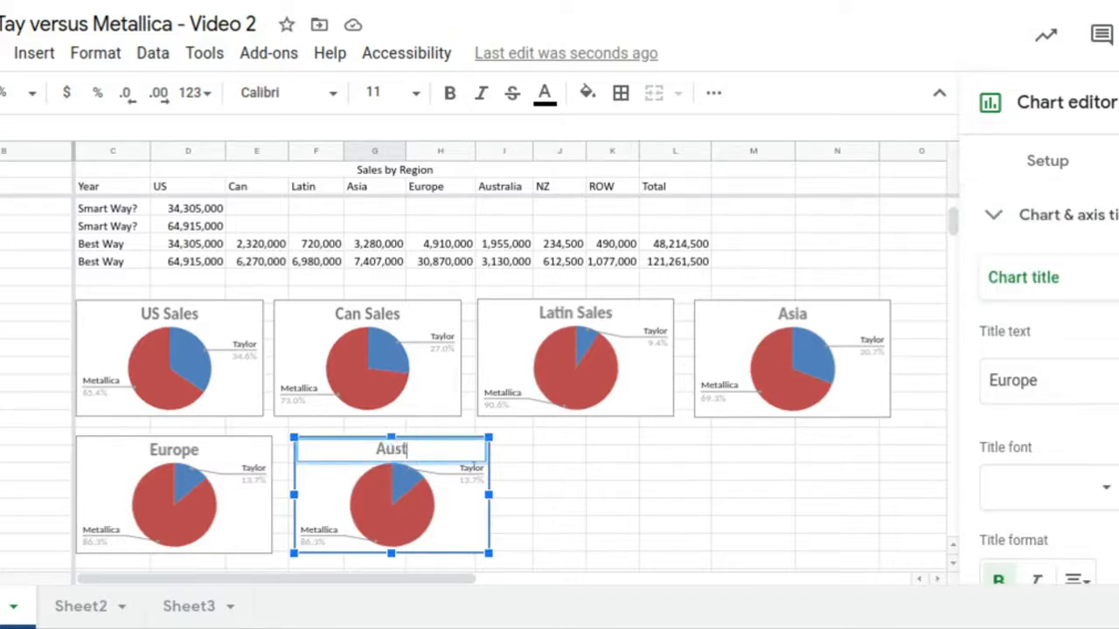
{"action": "left_click", "coordinate": [527, 457]}
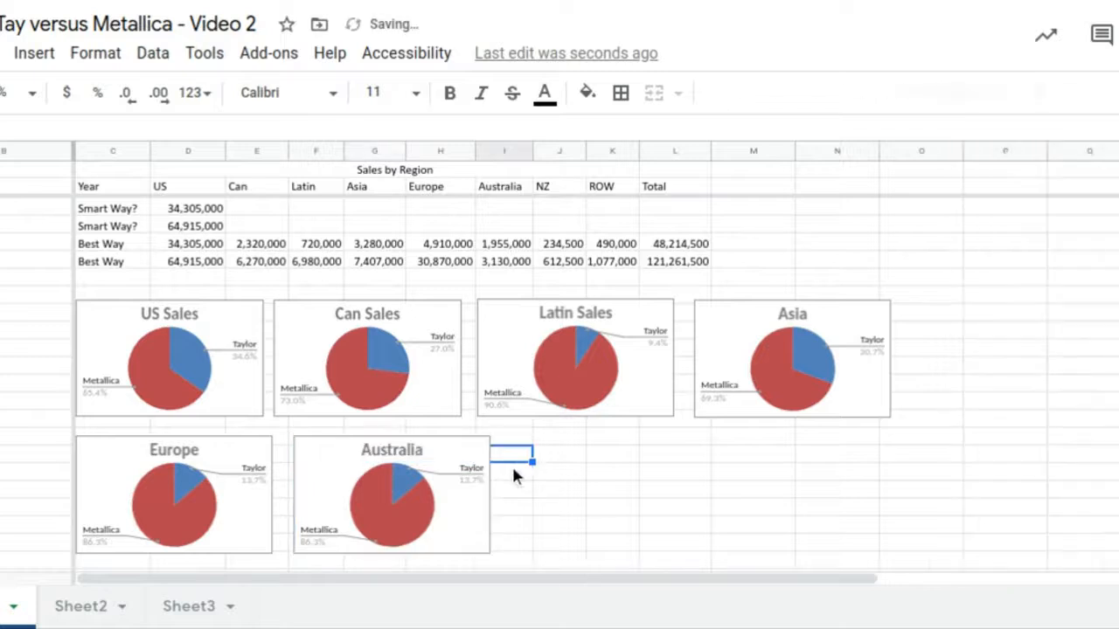
Remove the copied Europe value series from the Australia chart's setup
{"action": "left_click", "coordinate": [378, 487]}
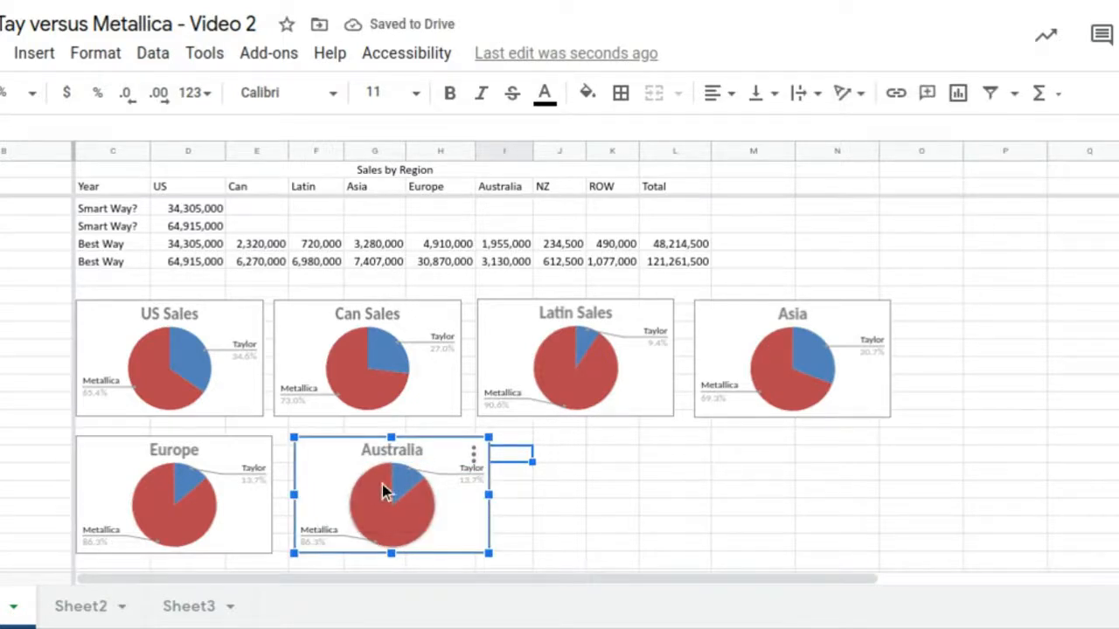
{"action": "double_click", "coordinate": [385, 492]}
{"action": "left_click", "coordinate": [1047, 165]}
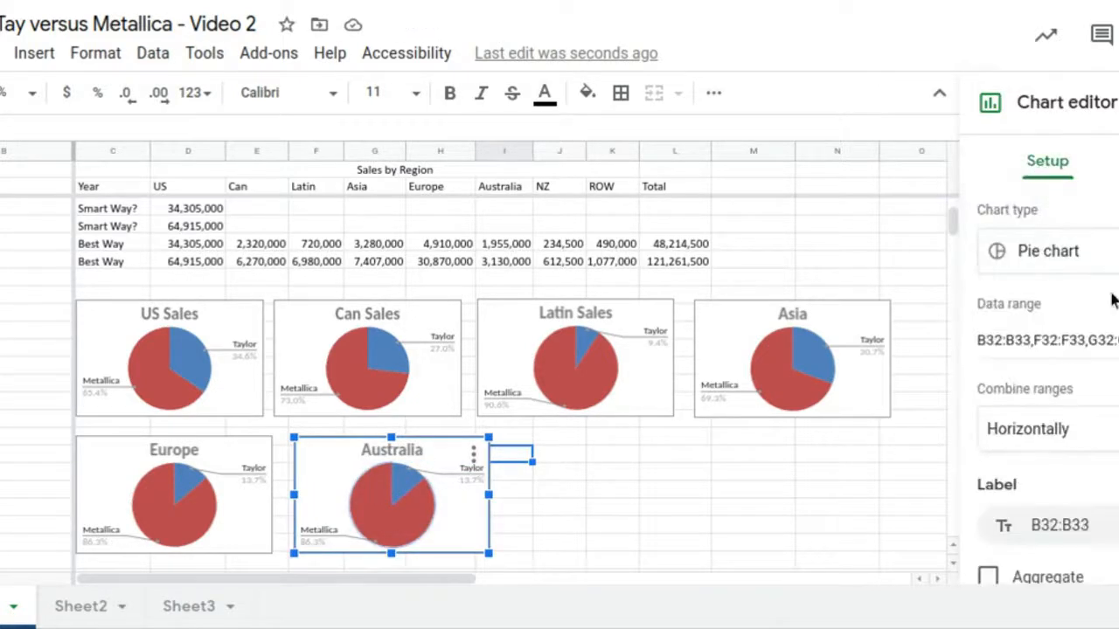
{"action": "scroll", "coordinate": [1049, 394], "scroll_direction": "down", "scroll_amount": 1}
{"action": "scroll", "coordinate": [1049, 393], "scroll_direction": "down", "scroll_amount": 2}
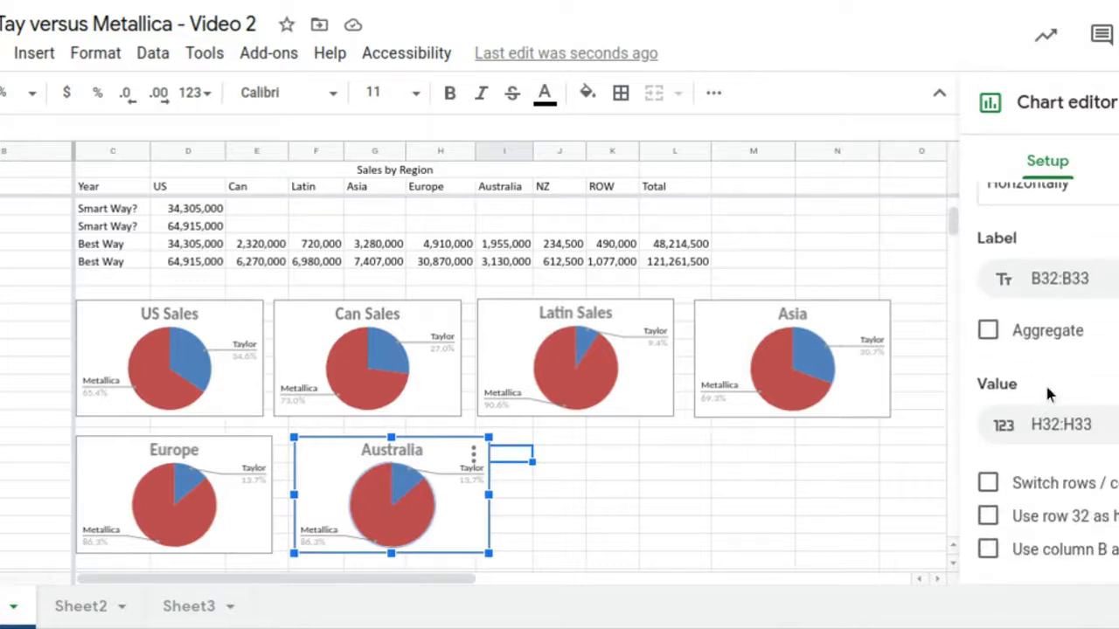
{"action": "left_click", "coordinate": [1061, 425]}
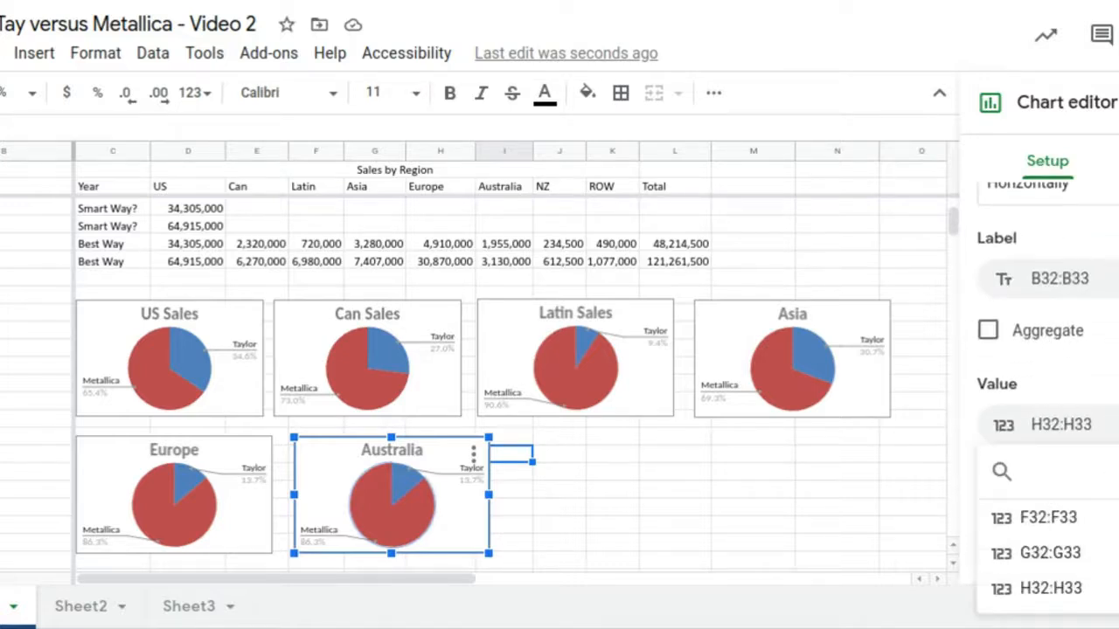
{"action": "left_click", "coordinate": [1118, 425]}
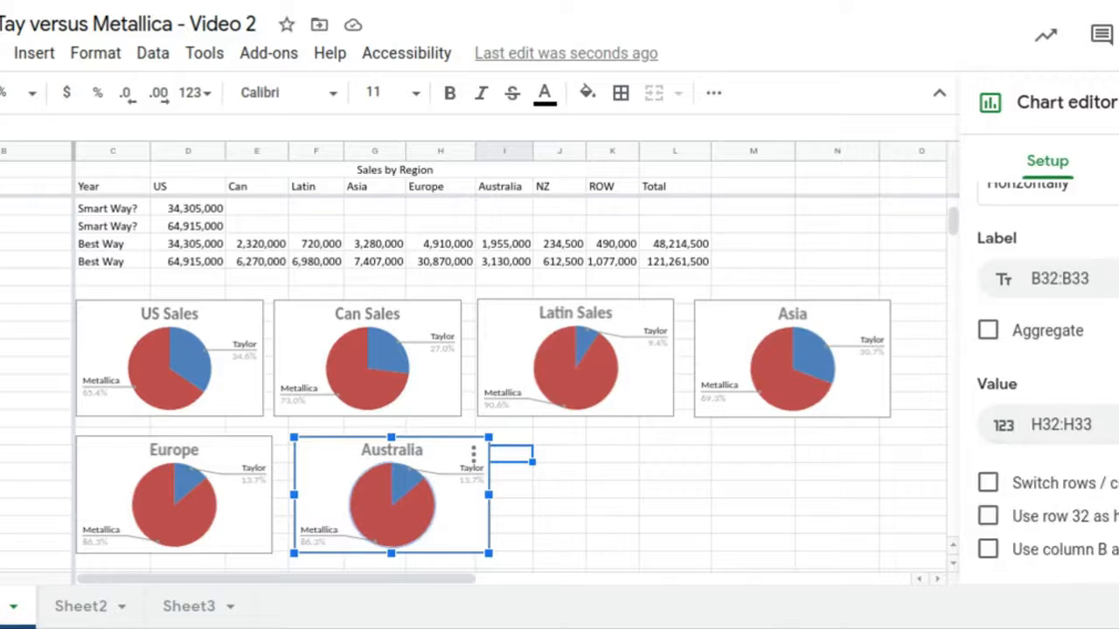
Set the Australia chart's value series to I32:I33, the two Best Way figures in the Australia column
{"action": "left_click", "coordinate": [1062, 435]}
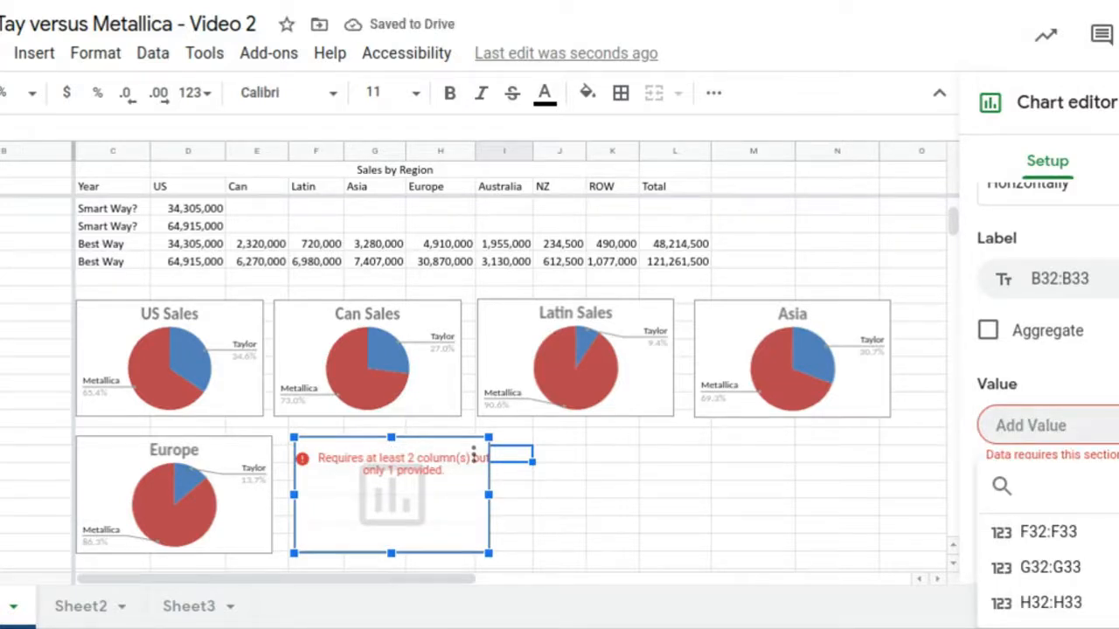
{"action": "left_click", "coordinate": [1118, 486]}
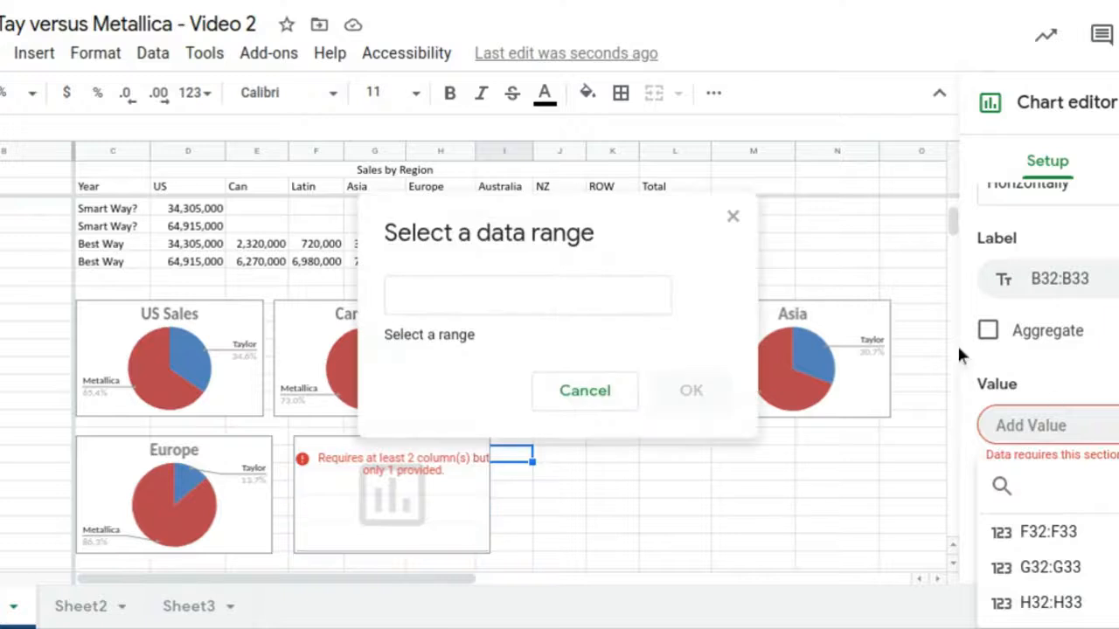
{"action": "left_click_drag", "start_coordinate": [573, 236], "coordinate": [885, 266]}
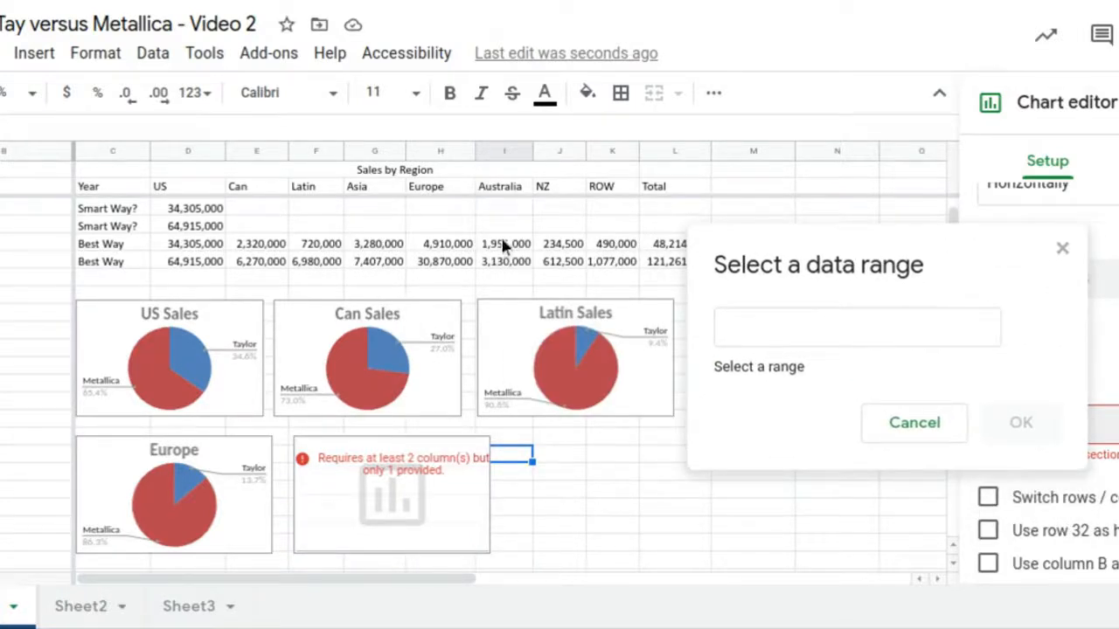
{"action": "left_click_drag", "start_coordinate": [501, 244], "coordinate": [507, 264]}
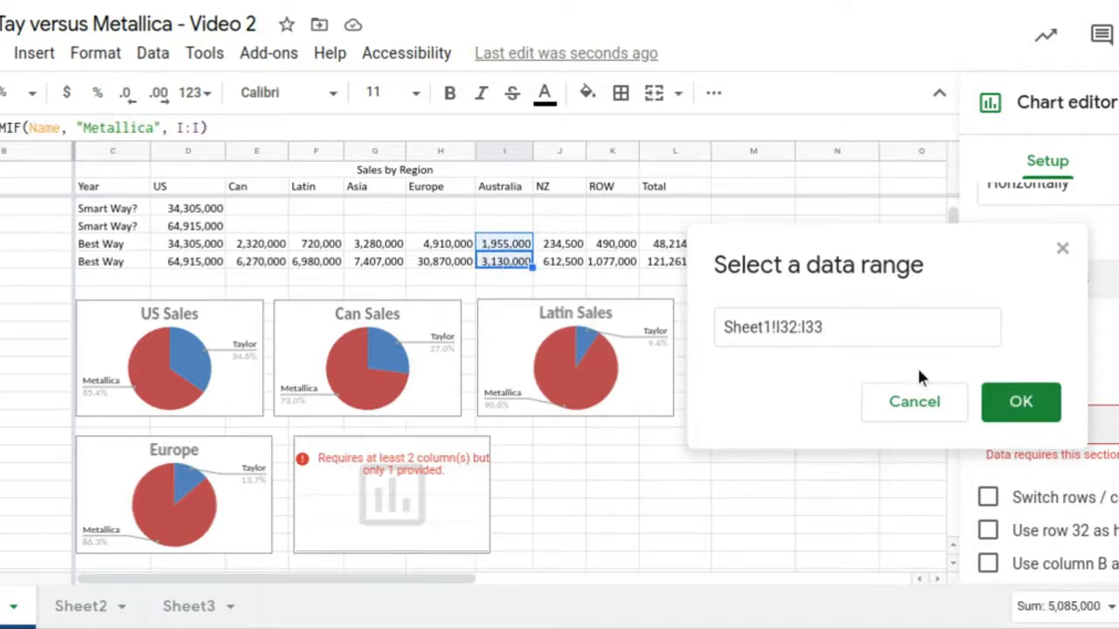
{"action": "left_click", "coordinate": [1008, 401]}
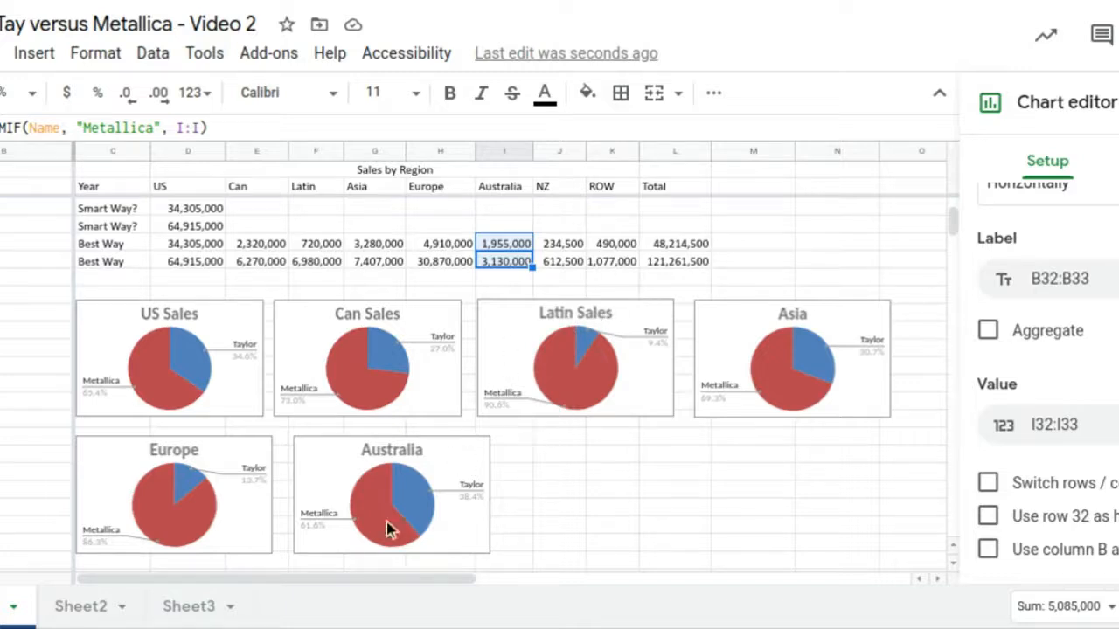
Duplicate the Australia pie chart and align the copy directly beside the original in the second row of charts
{"action": "left_click", "coordinate": [369, 475]}
{"action": "key", "text": "Escape"}
{"action": "key", "text": "ctrl+v"}
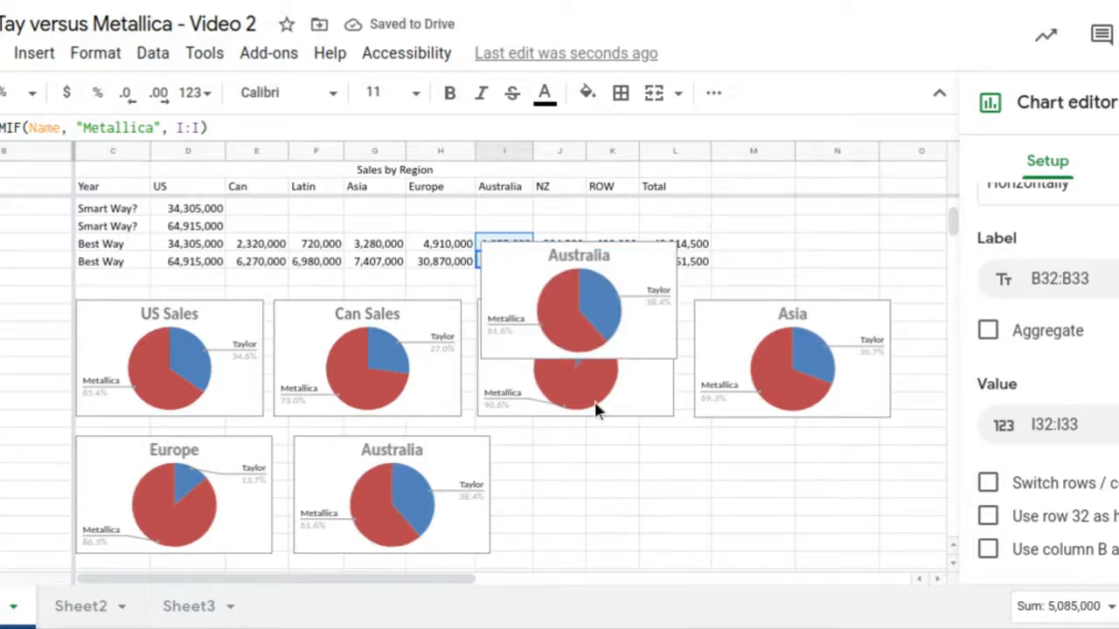
{"action": "left_click", "coordinate": [565, 312]}
{"action": "left_click", "coordinate": [531, 246]}
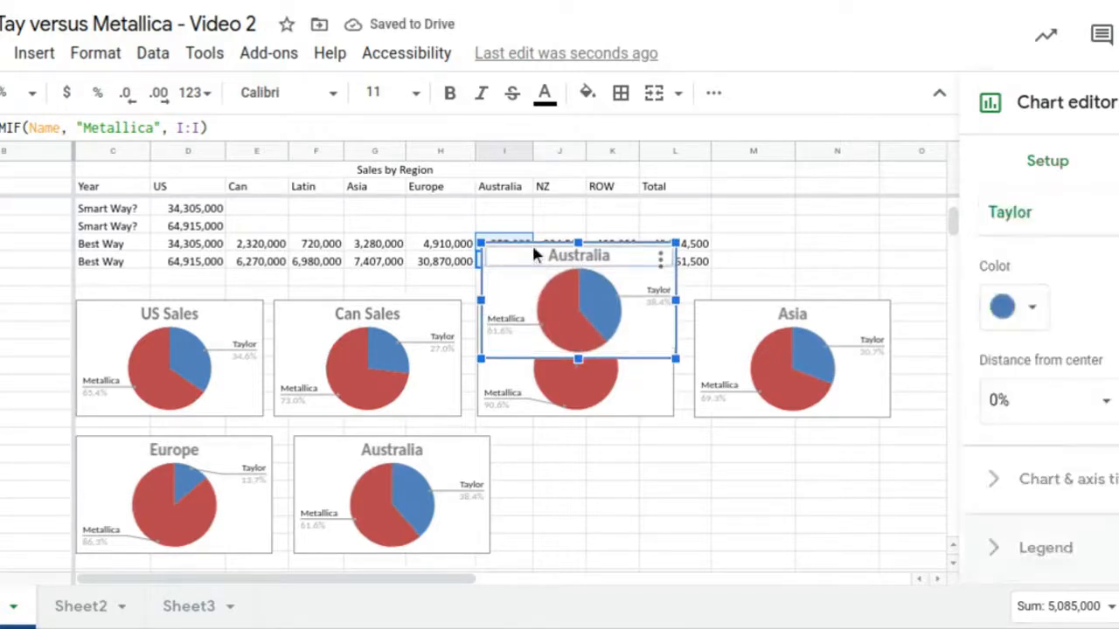
{"action": "left_click_drag", "start_coordinate": [525, 249], "coordinate": [559, 483]}
Retitle the copied Australia chart "NZ Sales" and deselect it
{"action": "double_click", "coordinate": [602, 454]}
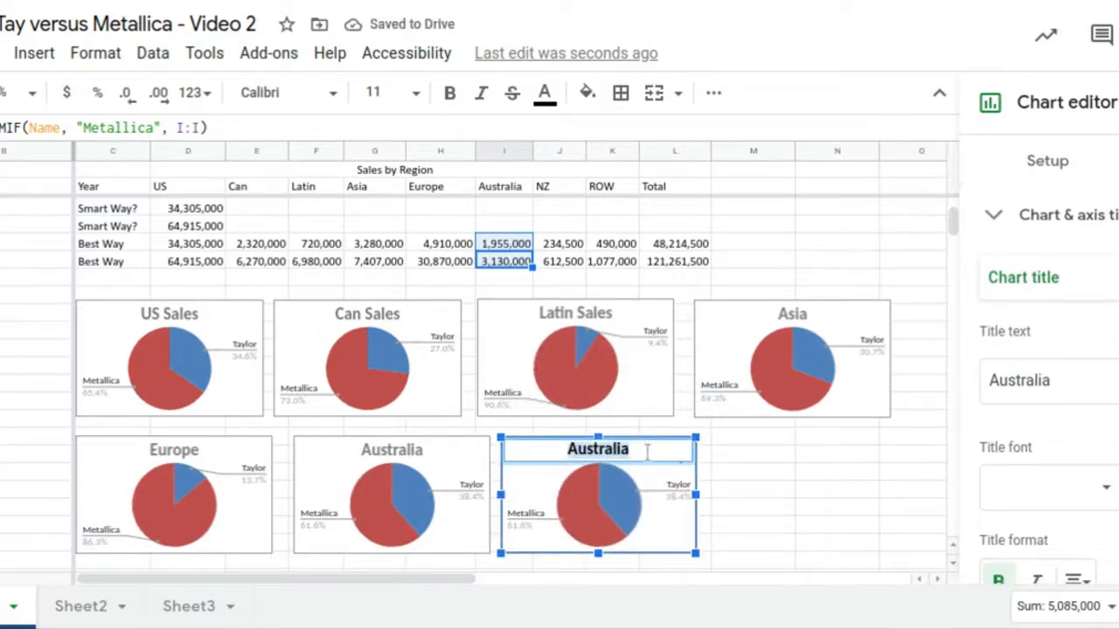
{"action": "type", "text": "NS"}
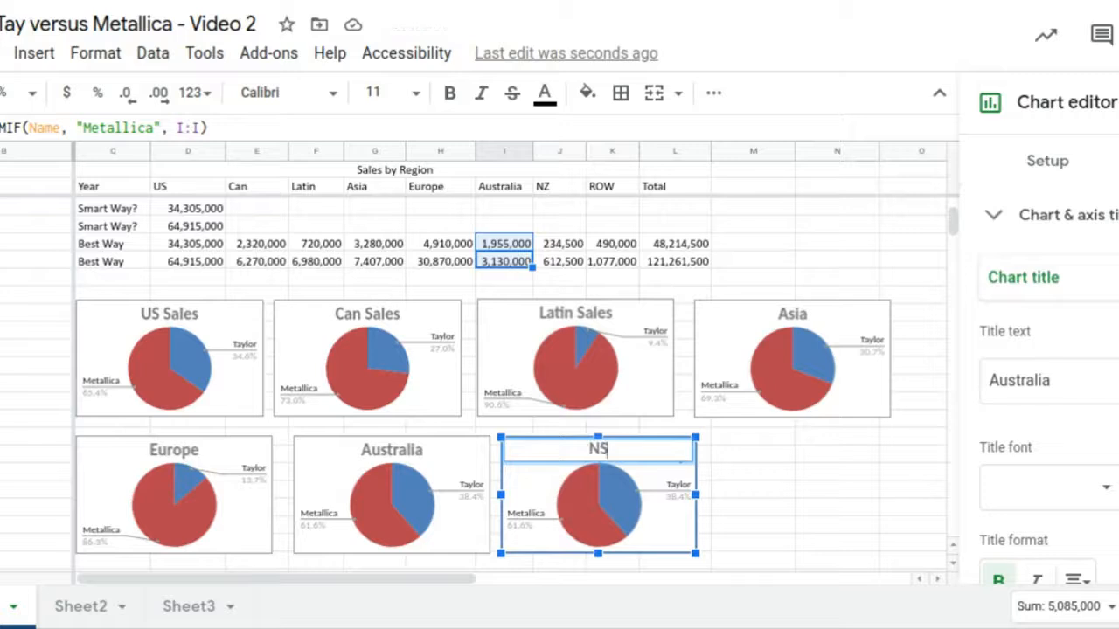
{"action": "key", "text": "BackSpace"}
{"action": "type", "text": "Z Sales"}
{"action": "left_click", "coordinate": [764, 458]}
Remove the copied I32:I33 value series from the NZ Sales chart's setup
{"action": "left_click", "coordinate": [589, 501]}
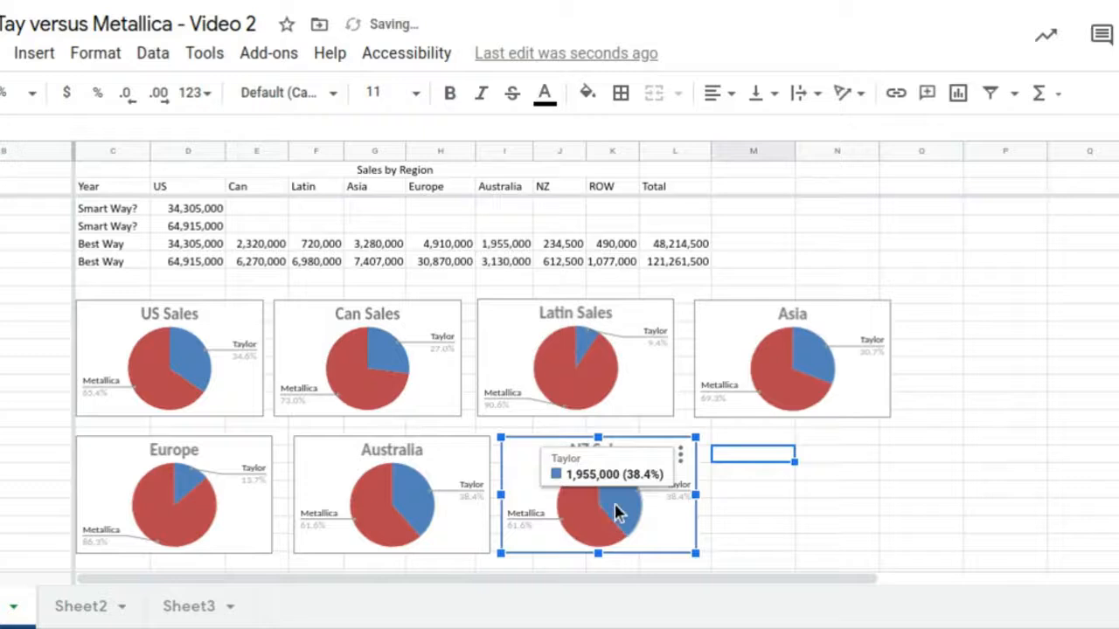
{"action": "double_click", "coordinate": [609, 513]}
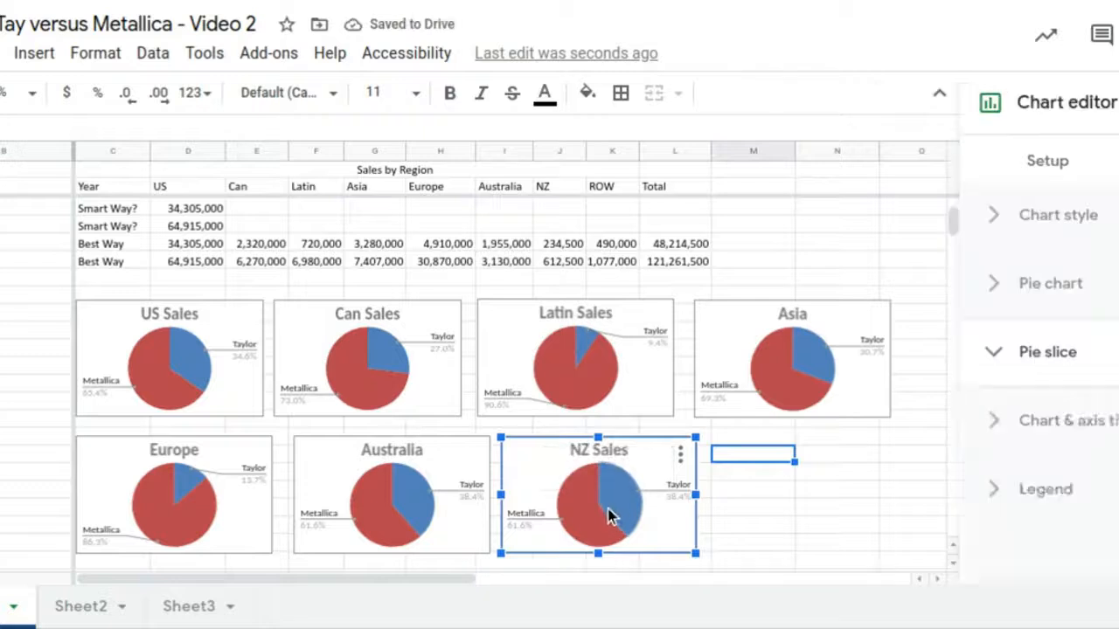
{"action": "left_click", "coordinate": [1055, 164]}
{"action": "scroll", "coordinate": [1110, 393], "scroll_direction": "down", "scroll_amount": 3}
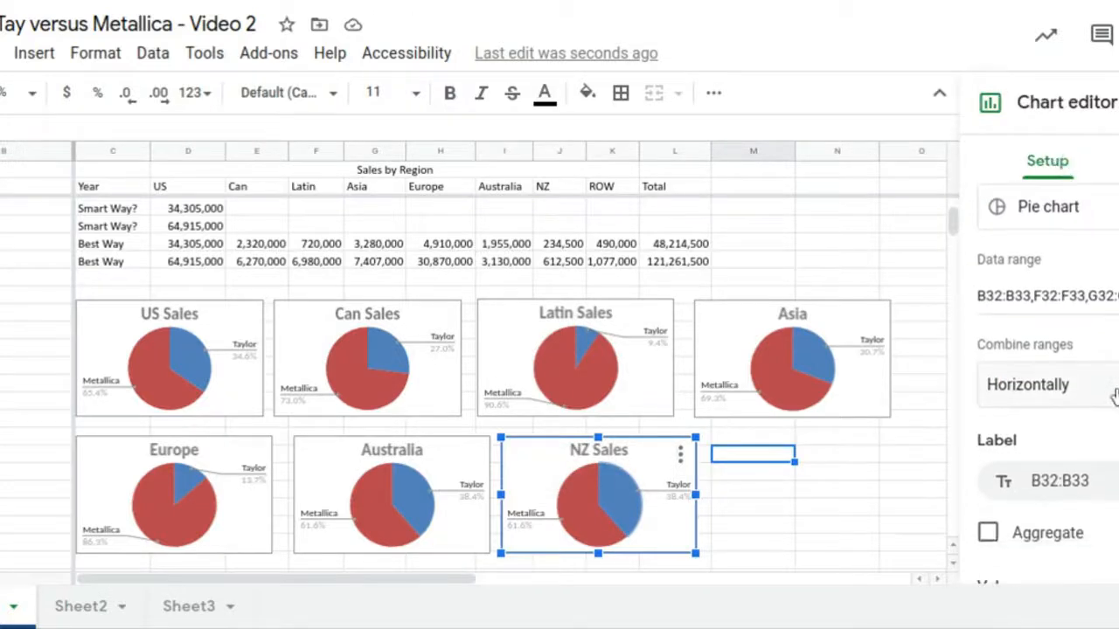
{"action": "scroll", "coordinate": [1108, 398], "scroll_direction": "down", "scroll_amount": 1}
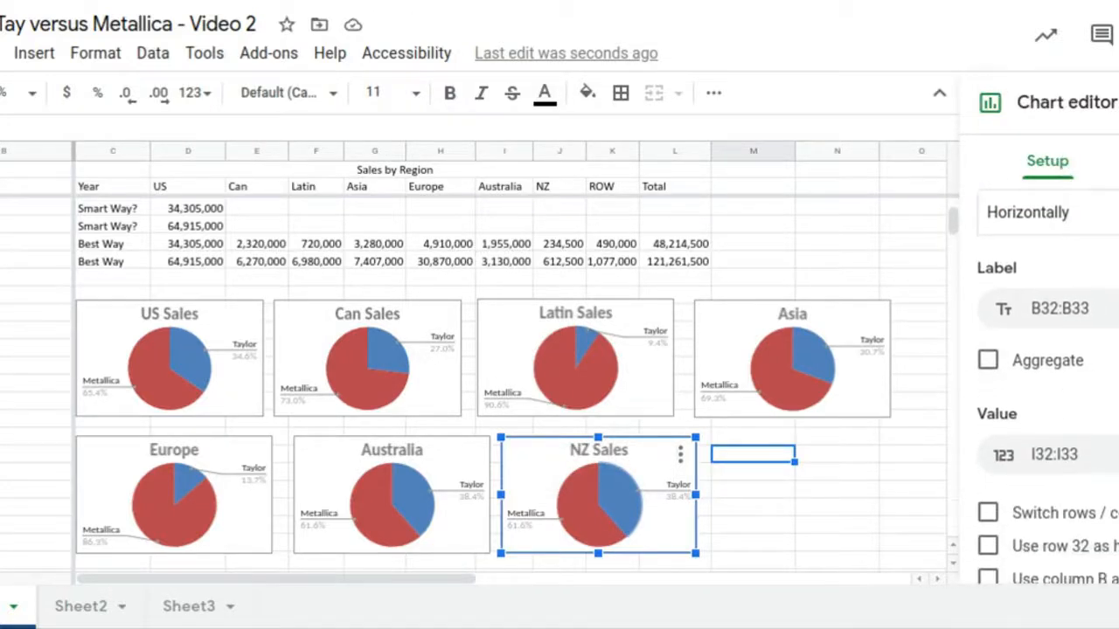
{"action": "left_click", "coordinate": [1060, 458]}
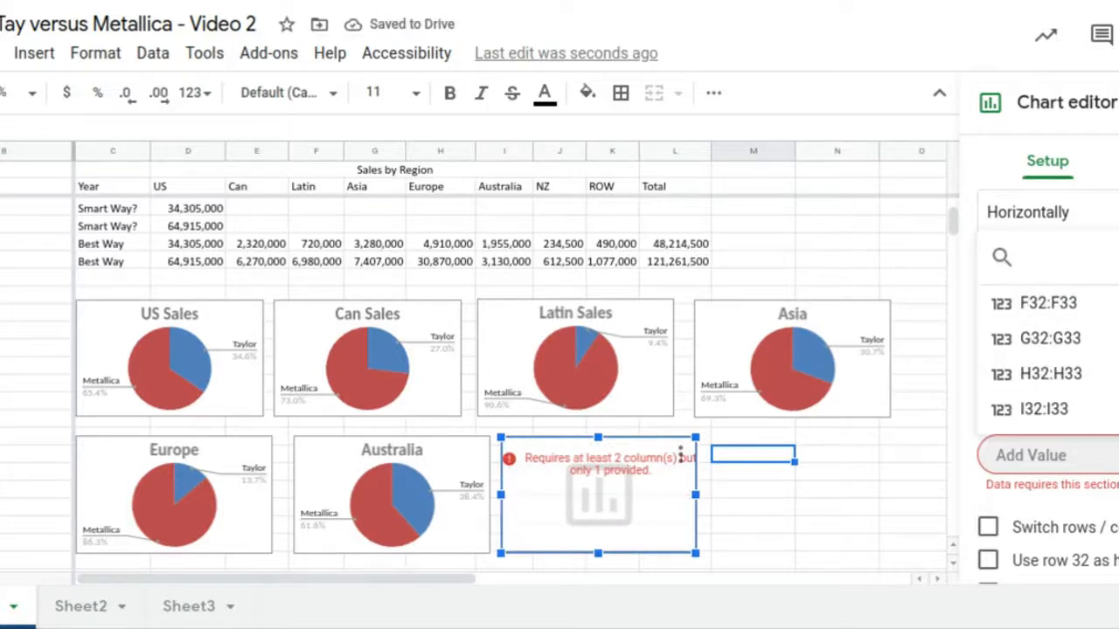
Add J32:J33 from the NZ column as the NZ Sales chart's value series and deselect the chart
{"action": "left_click", "coordinate": [1107, 305]}
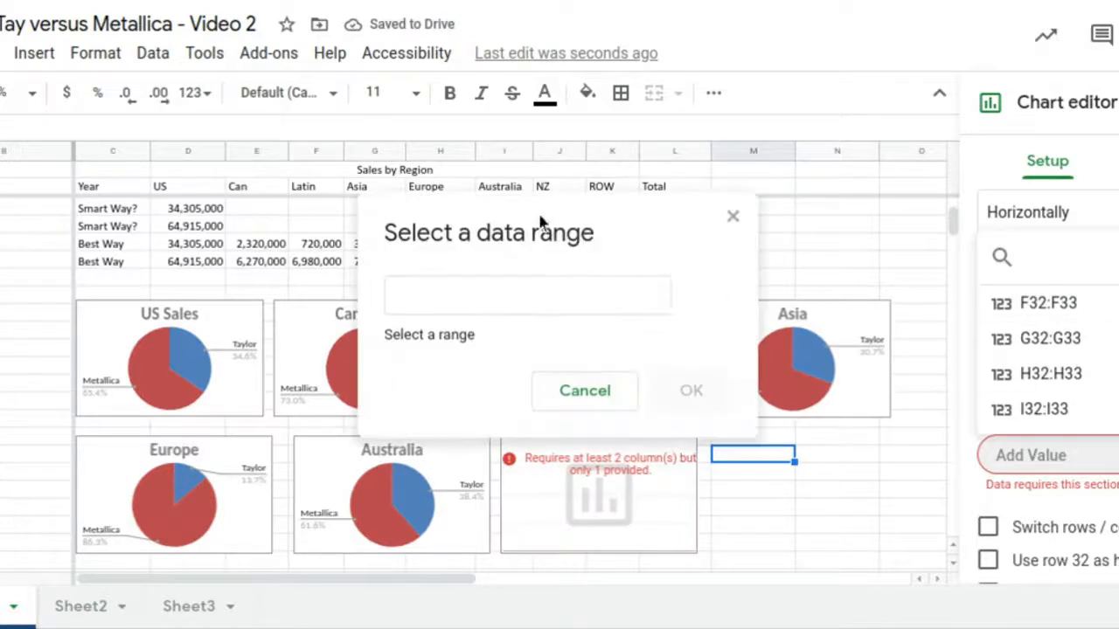
{"action": "left_click_drag", "start_coordinate": [532, 242], "coordinate": [114, 229]}
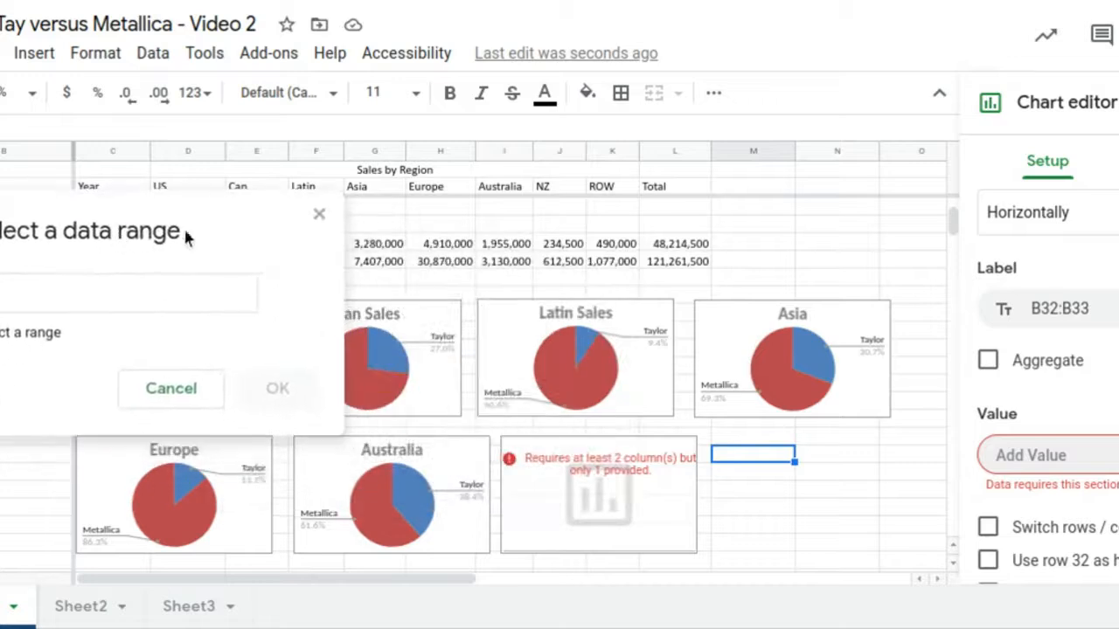
{"action": "left_click", "coordinate": [564, 246]}
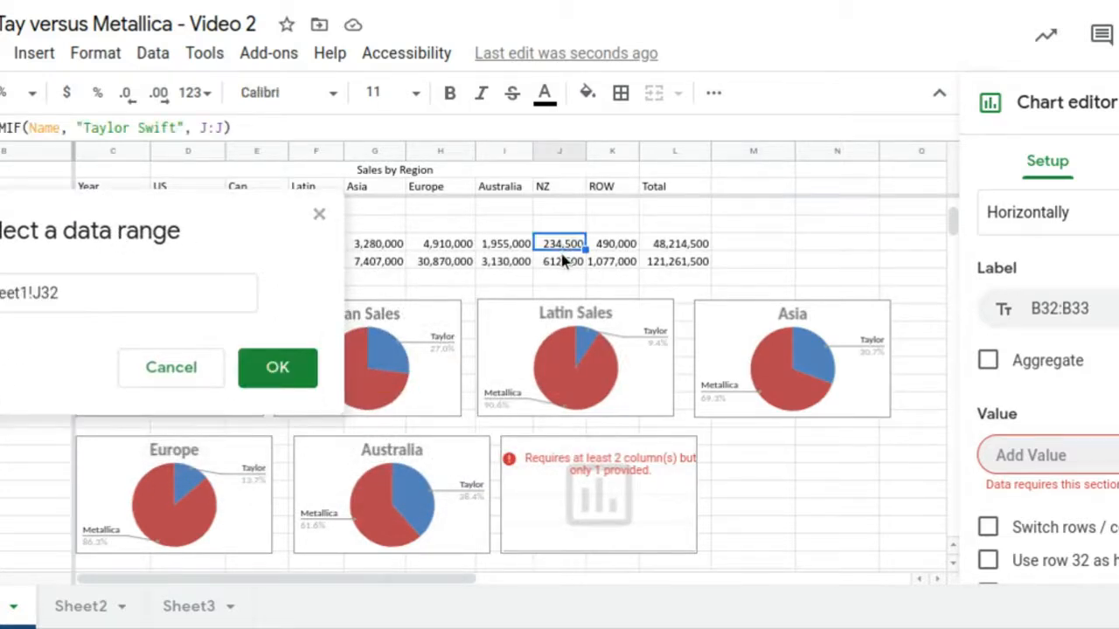
{"action": "left_click", "coordinate": [564, 261], "text": "shift"}
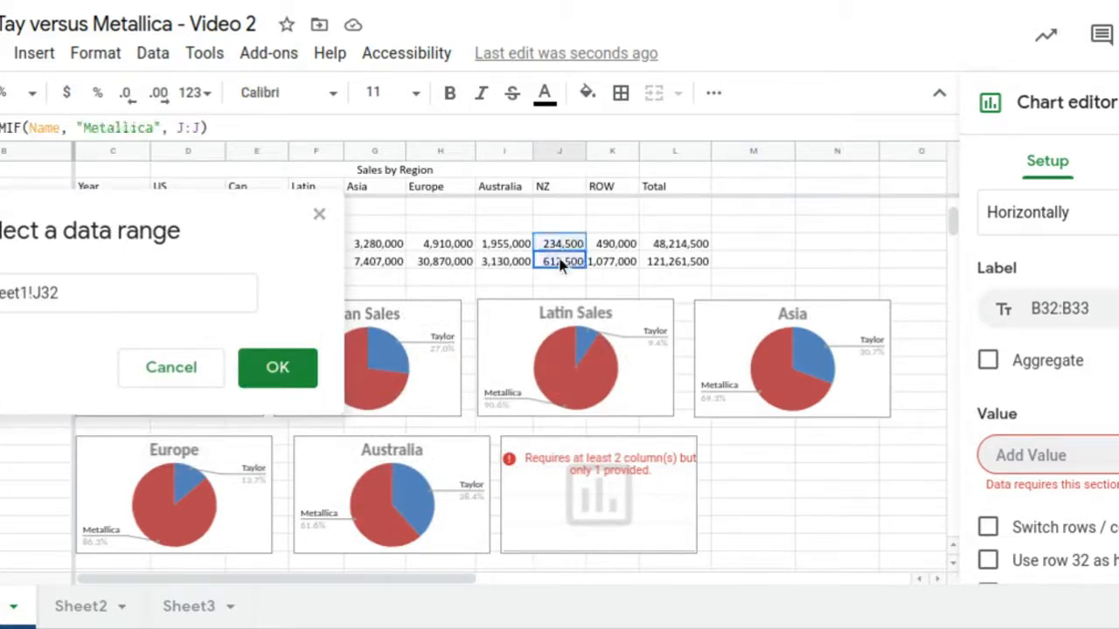
{"action": "left_click", "coordinate": [273, 372]}
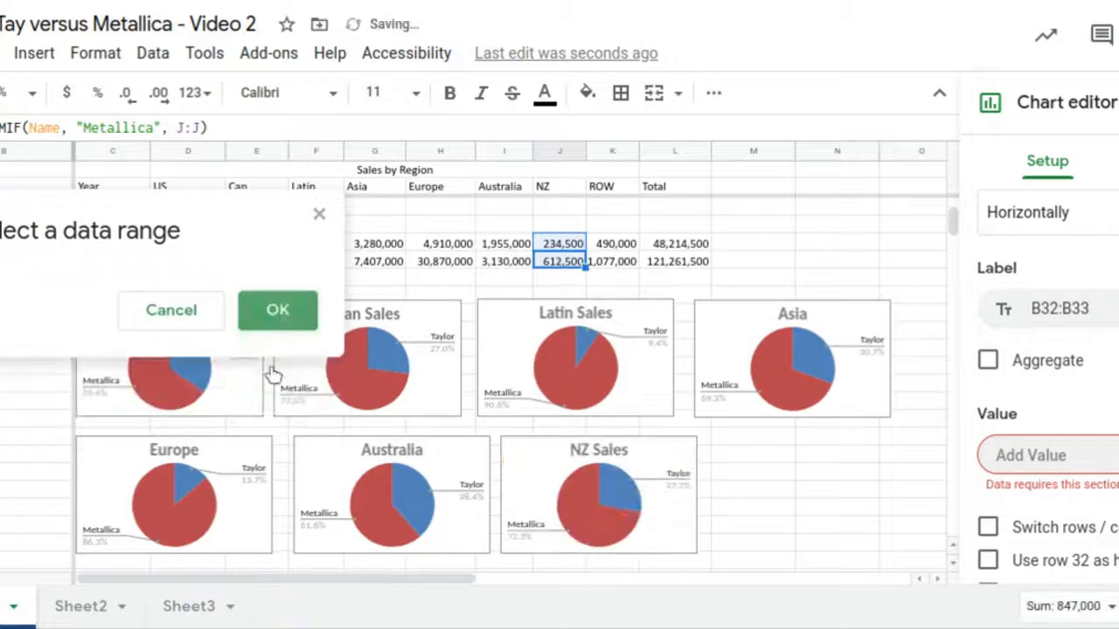
{"action": "left_click", "coordinate": [769, 493]}
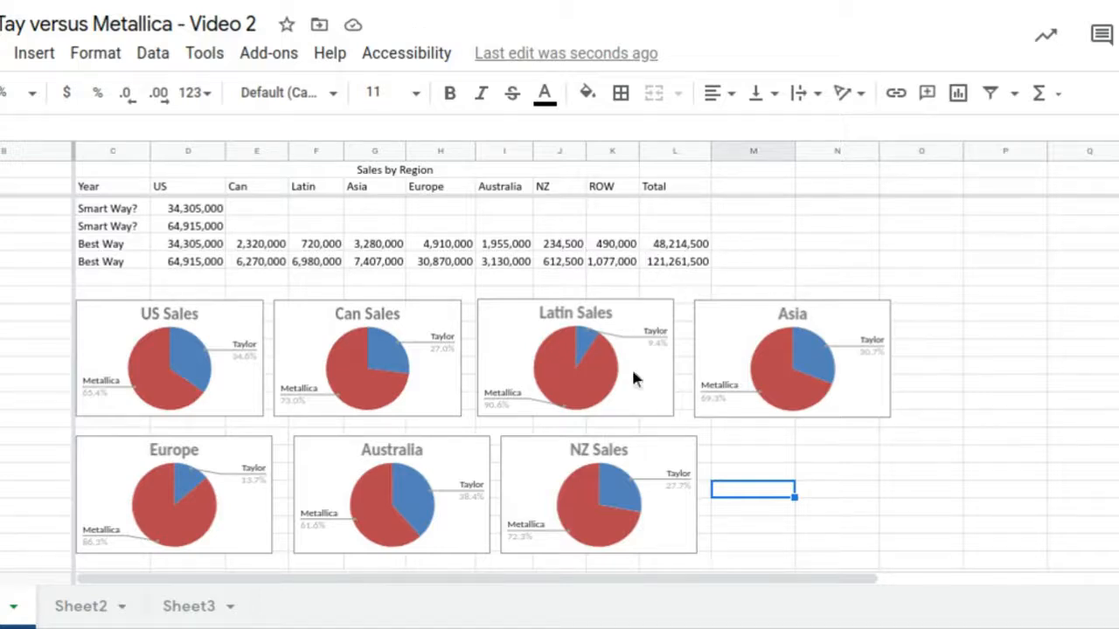
Duplicate the NZ Sales chart and align the copy beside it at the end of the second row
{"action": "left_click", "coordinate": [637, 490]}
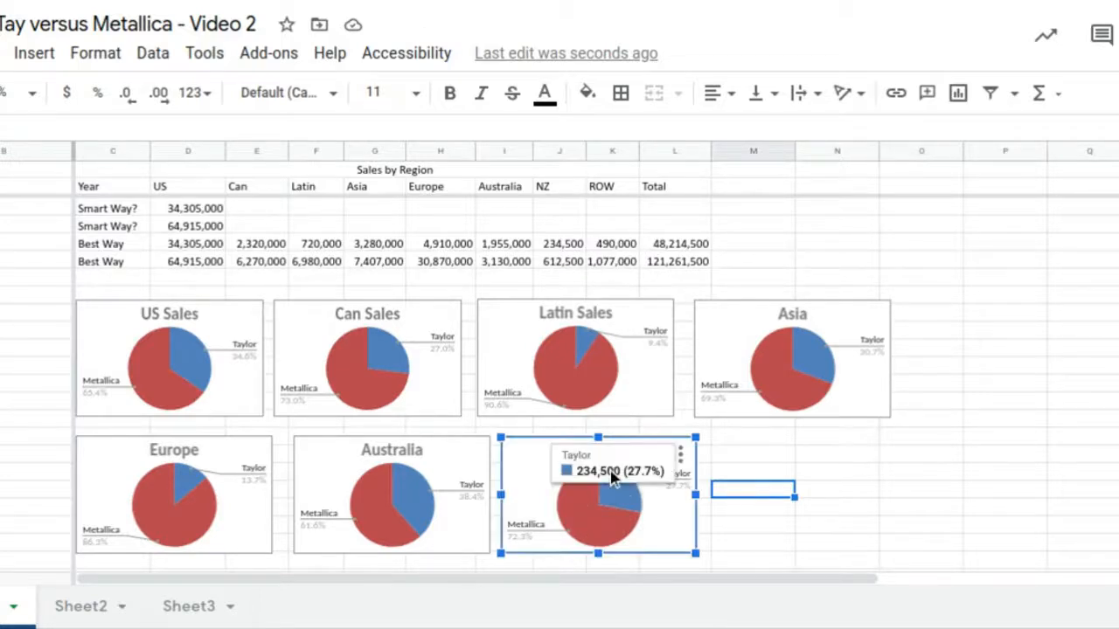
{"action": "left_click_drag", "start_coordinate": [637, 490], "coordinate": [696, 481]}
{"action": "left_click_drag", "start_coordinate": [823, 527], "coordinate": [781, 449]}
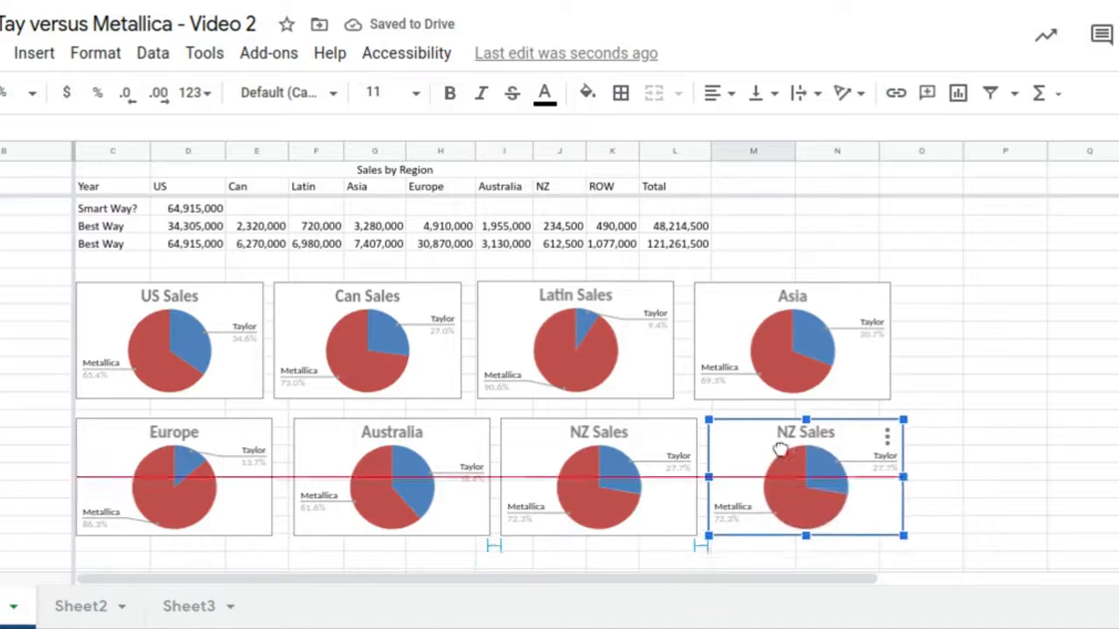
Retitle the copied NZ Sales chart "ROW Sales"
{"action": "double_click", "coordinate": [820, 436]}
{"action": "left_click", "coordinate": [871, 431]}
{"action": "type", "text": "ROW Sales"}
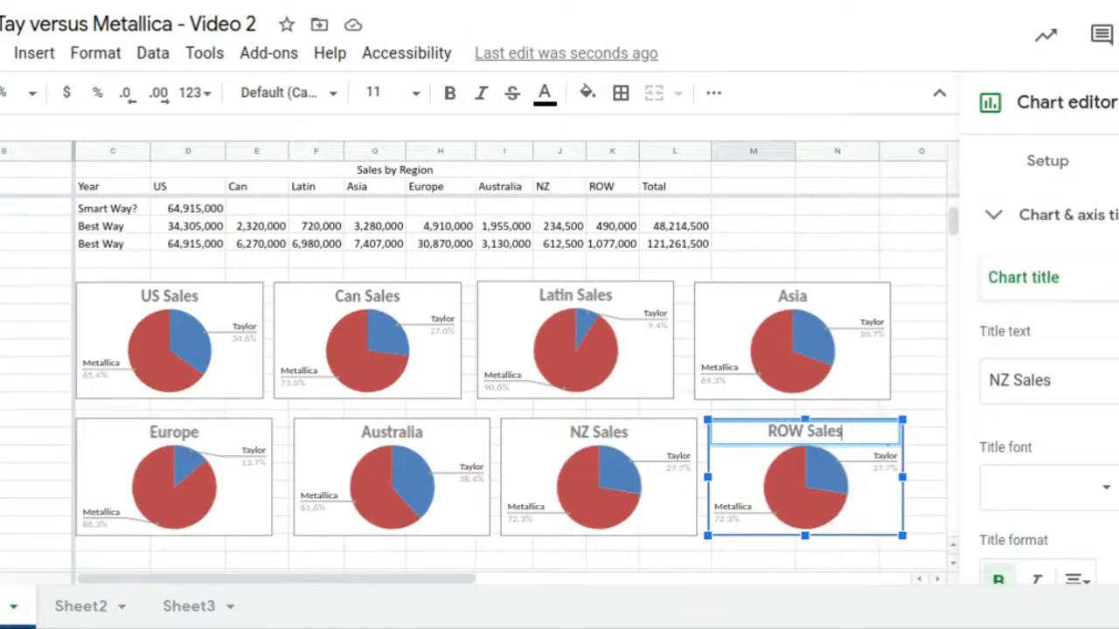
{"action": "left_click", "coordinate": [877, 480]}
Replace the ROW Sales chart's value series with K32:K33 from the ROW column
{"action": "scroll", "coordinate": [1073, 389], "scroll_direction": "down", "scroll_amount": 2}
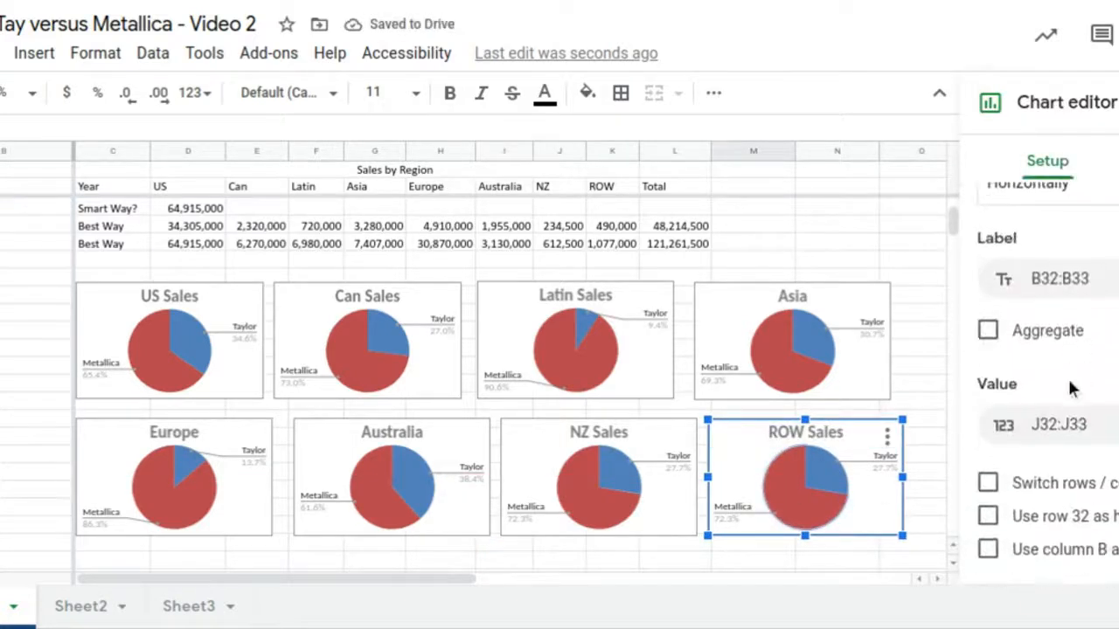
{"action": "left_click", "coordinate": [1118, 430]}
{"action": "left_click", "coordinate": [1106, 430]}
{"action": "left_click", "coordinate": [1118, 190]}
{"action": "left_click_drag", "start_coordinate": [591, 230], "coordinate": [617, 244]}
{"action": "left_click", "coordinate": [619, 228]}
{"action": "left_click", "coordinate": [718, 568]}
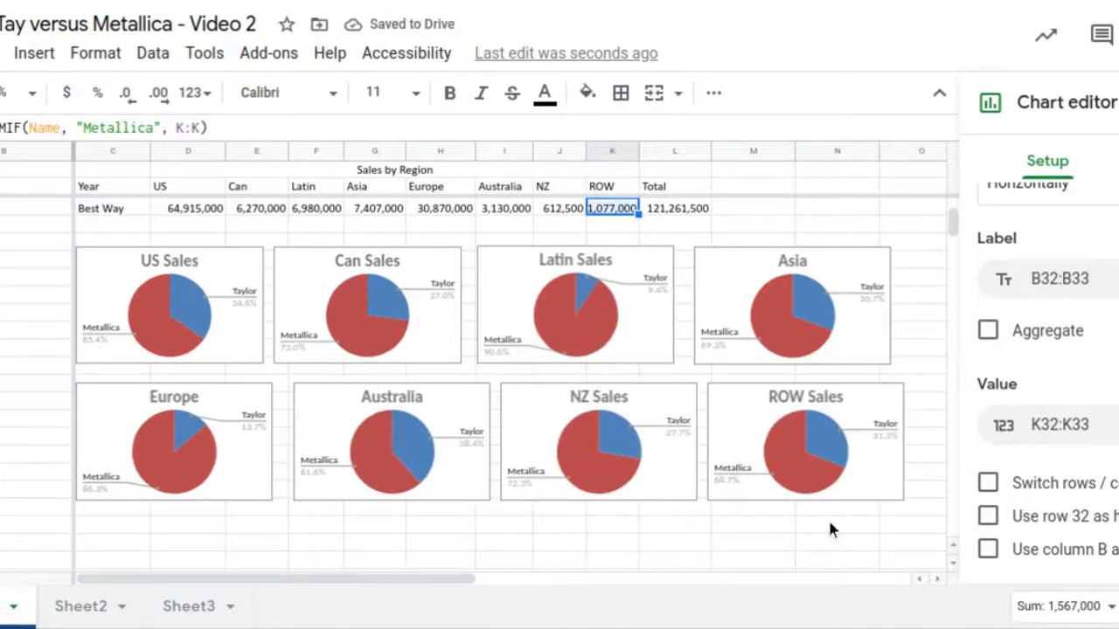
Duplicate the ROW Sales chart, retitle the copy "Total Sales", and move it clear of the Total column figures
{"action": "left_click", "coordinate": [798, 514]}
{"action": "key", "text": "ctrl+c"}
{"action": "key", "text": "ctrl+v"}
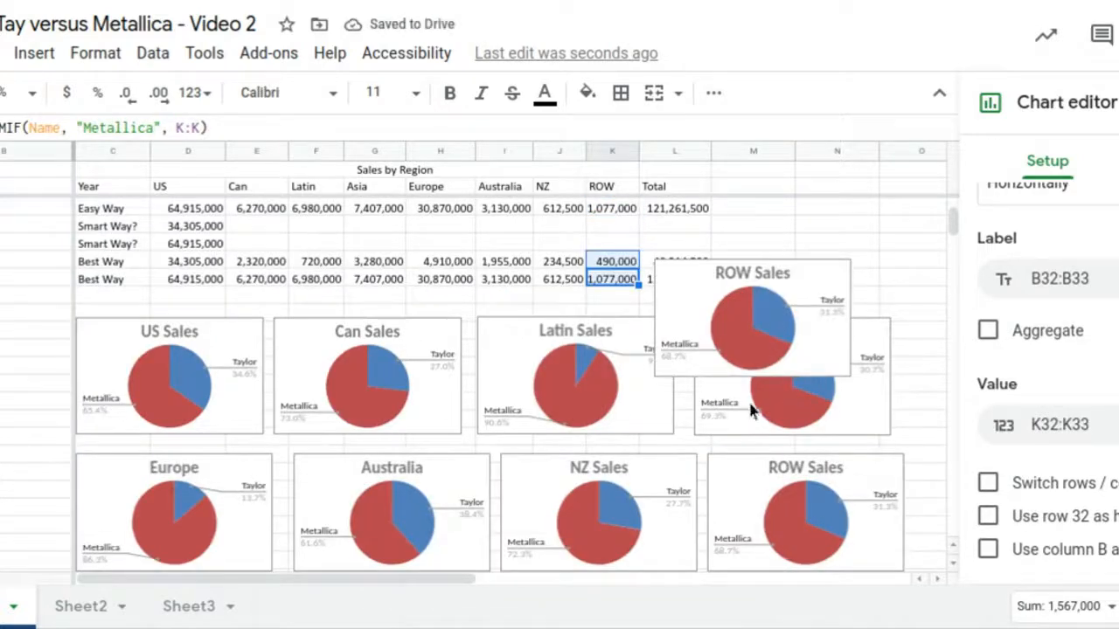
{"action": "double_click", "coordinate": [762, 273]}
{"action": "type", "text": "Total Sales"}
{"action": "left_click_drag", "start_coordinate": [741, 344], "coordinate": [587, 430]}
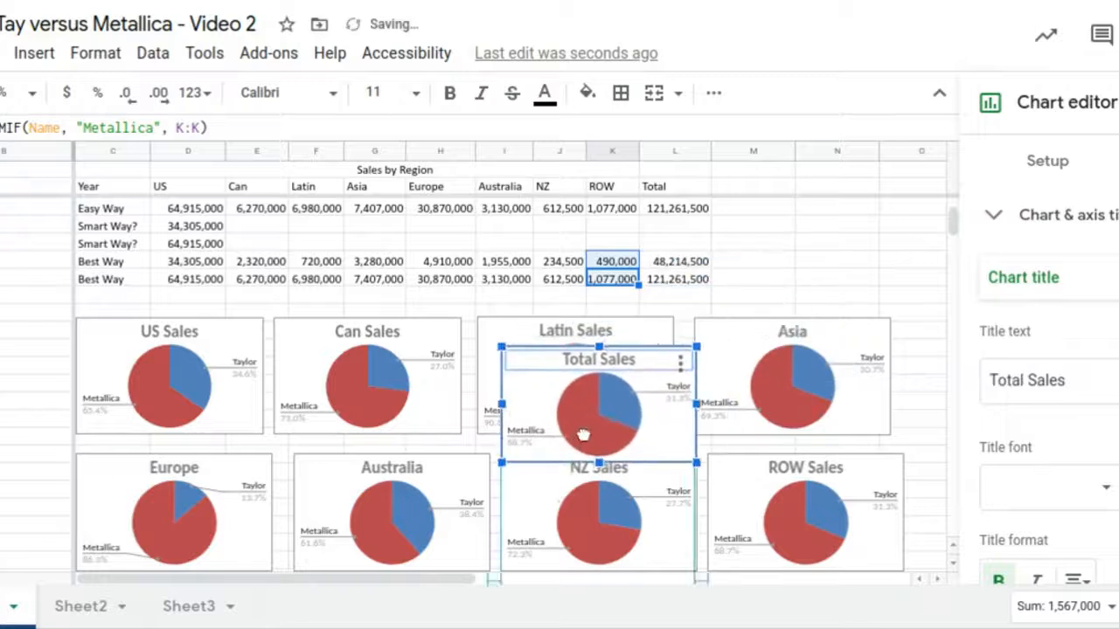
Replace the Total Sales chart's value series with L32:L33 from the Total column
{"action": "left_click", "coordinate": [1117, 445]}
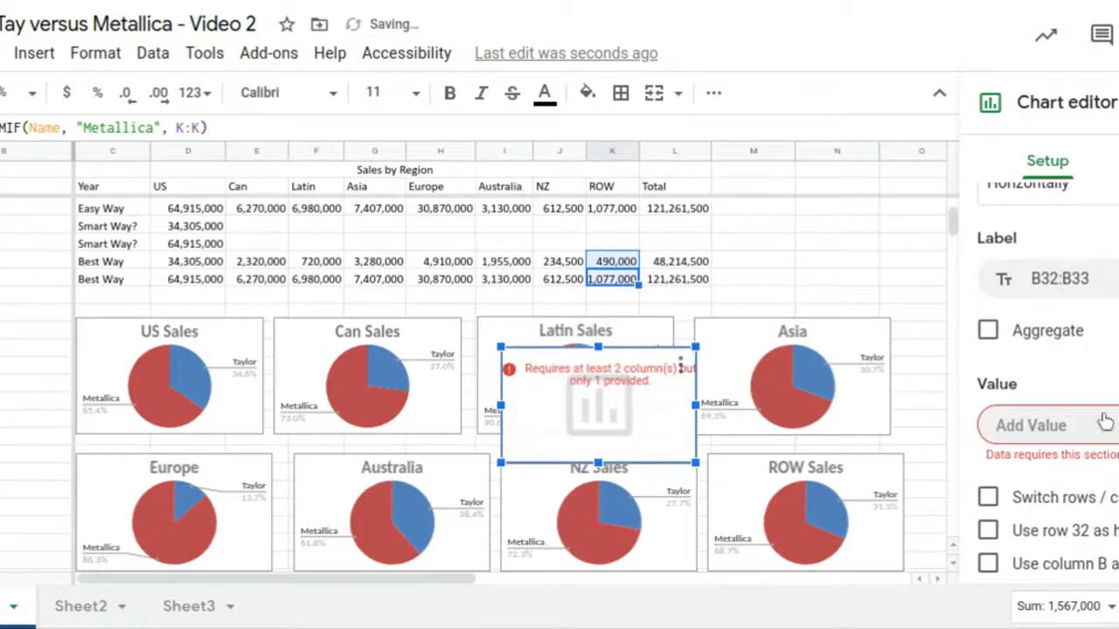
{"action": "left_click", "coordinate": [1103, 423]}
{"action": "left_click", "coordinate": [1117, 158]}
{"action": "left_click_drag", "start_coordinate": [603, 229], "coordinate": [329, 237]}
{"action": "left_click_drag", "start_coordinate": [657, 278], "coordinate": [657, 262]}
{"action": "key", "text": "Return"}
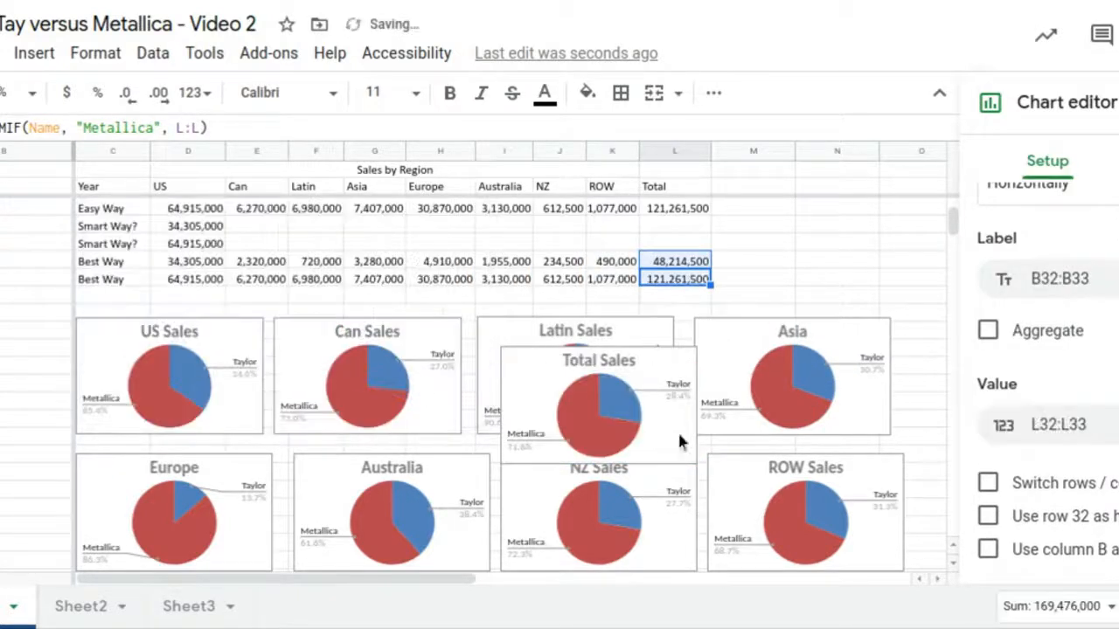
Move the Total Sales chart to a third row directly below the Europe chart and deselect it
{"action": "scroll", "coordinate": [678, 430], "scroll_direction": "down", "scroll_amount": 2}
{"action": "left_click", "coordinate": [568, 225]}
{"action": "left_click_drag", "start_coordinate": [567, 225], "coordinate": [142, 470]}
{"action": "key", "text": "Escape"}
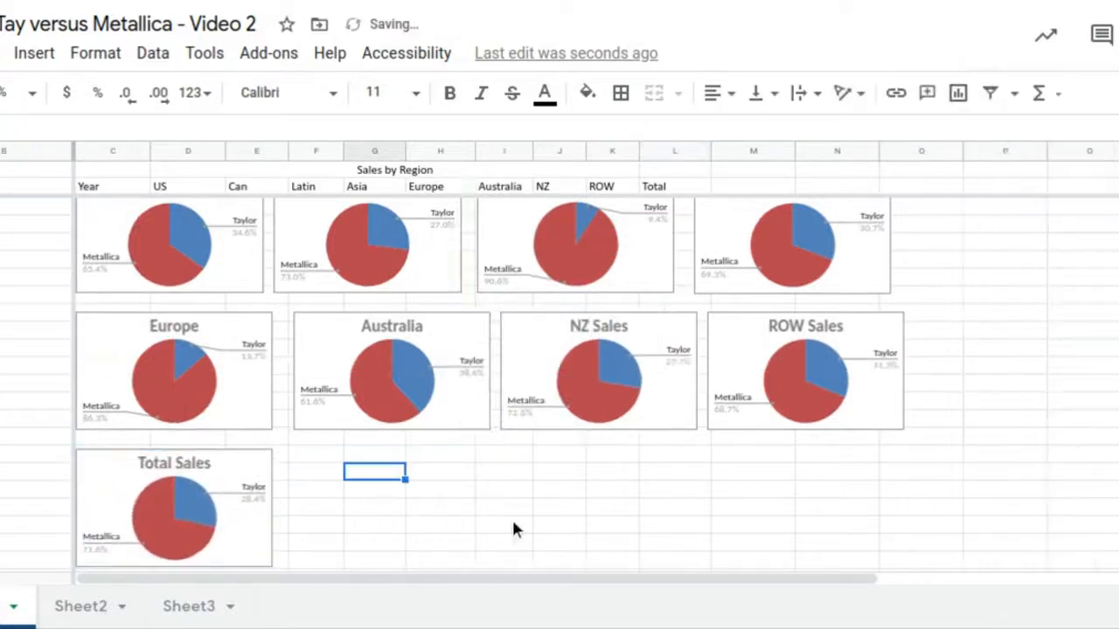
{"action": "scroll", "coordinate": [452, 496], "scroll_direction": "up", "scroll_amount": 1}
{"action": "scroll", "coordinate": [453, 503], "scroll_direction": "up", "scroll_amount": 4}
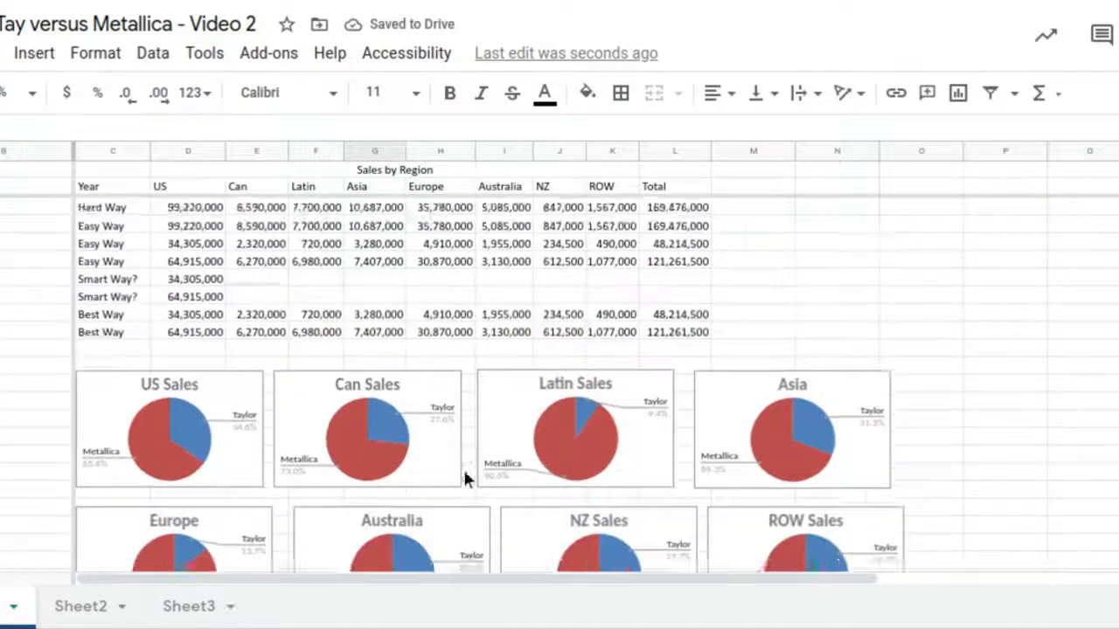
{"action": "scroll", "coordinate": [437, 444], "scroll_direction": "down", "scroll_amount": 5}
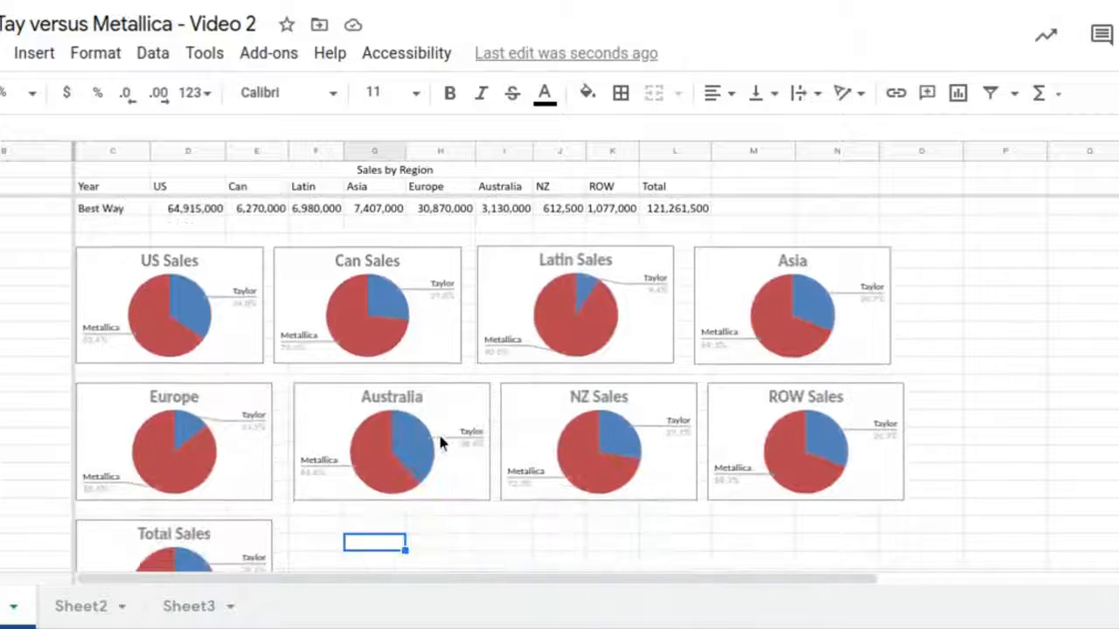